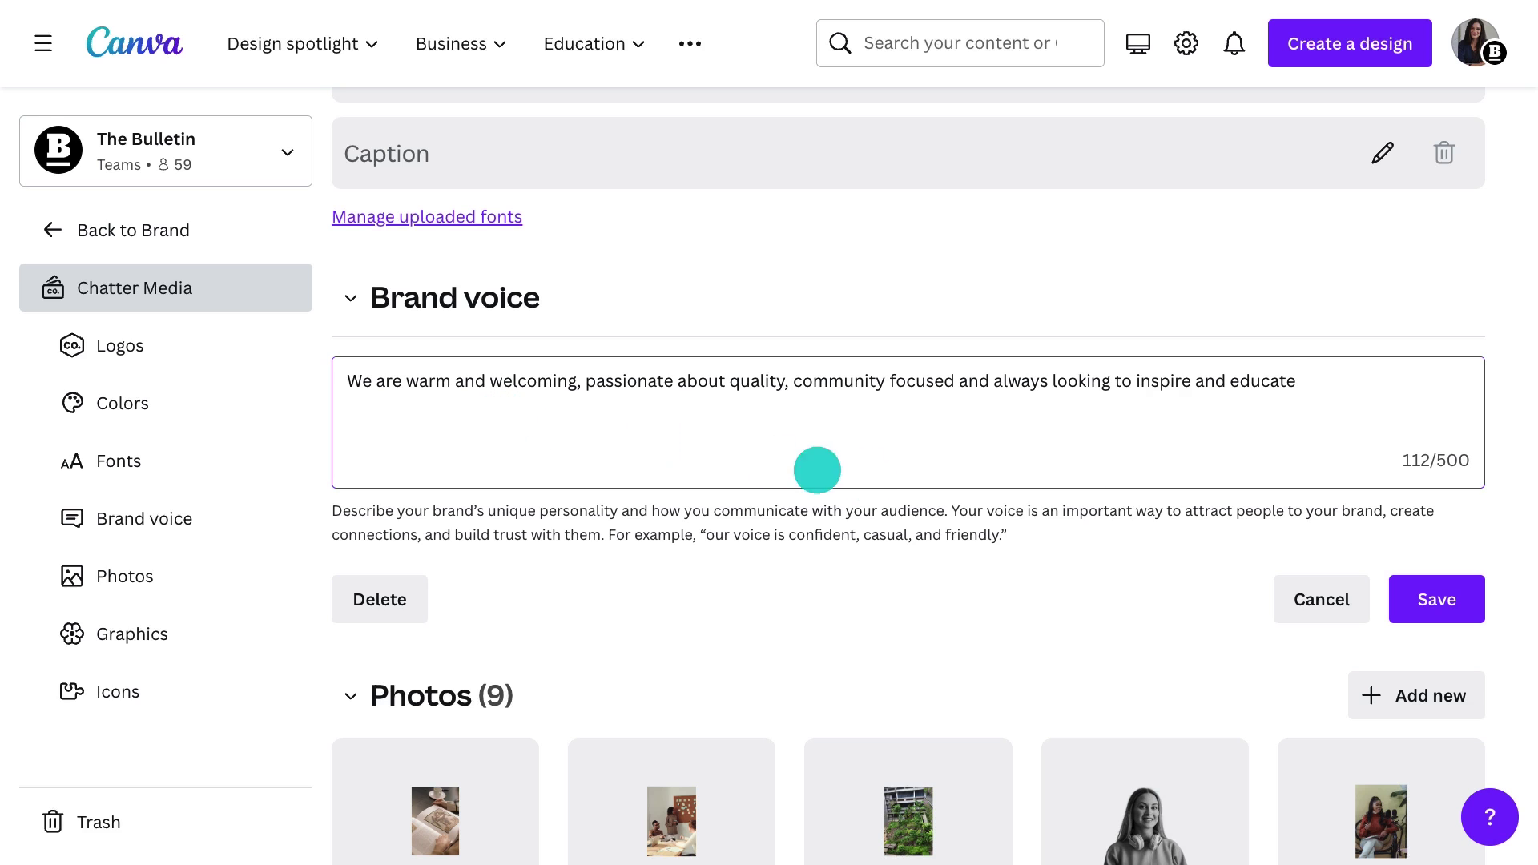
- Append "We use clear, easy-to-understand language to make it accessible to everyone. We always use inclusive language." to the brand voice and save it
{"action": "left_click", "coordinate": [1451, 579]}
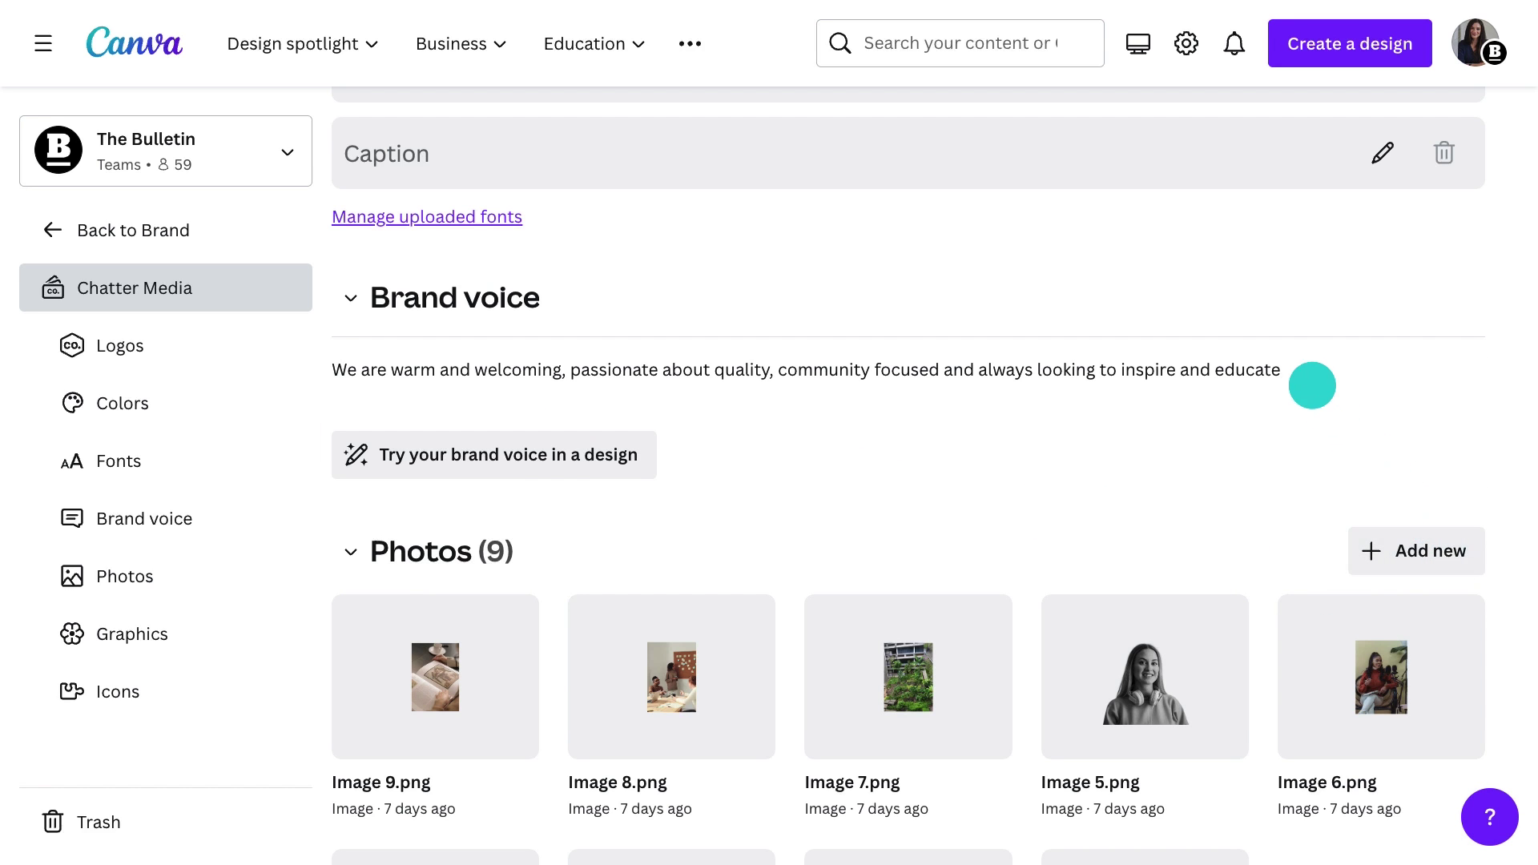
{"action": "left_click", "coordinate": [1301, 373]}
{"action": "type", "text": ". We use clear, easy-to-"}
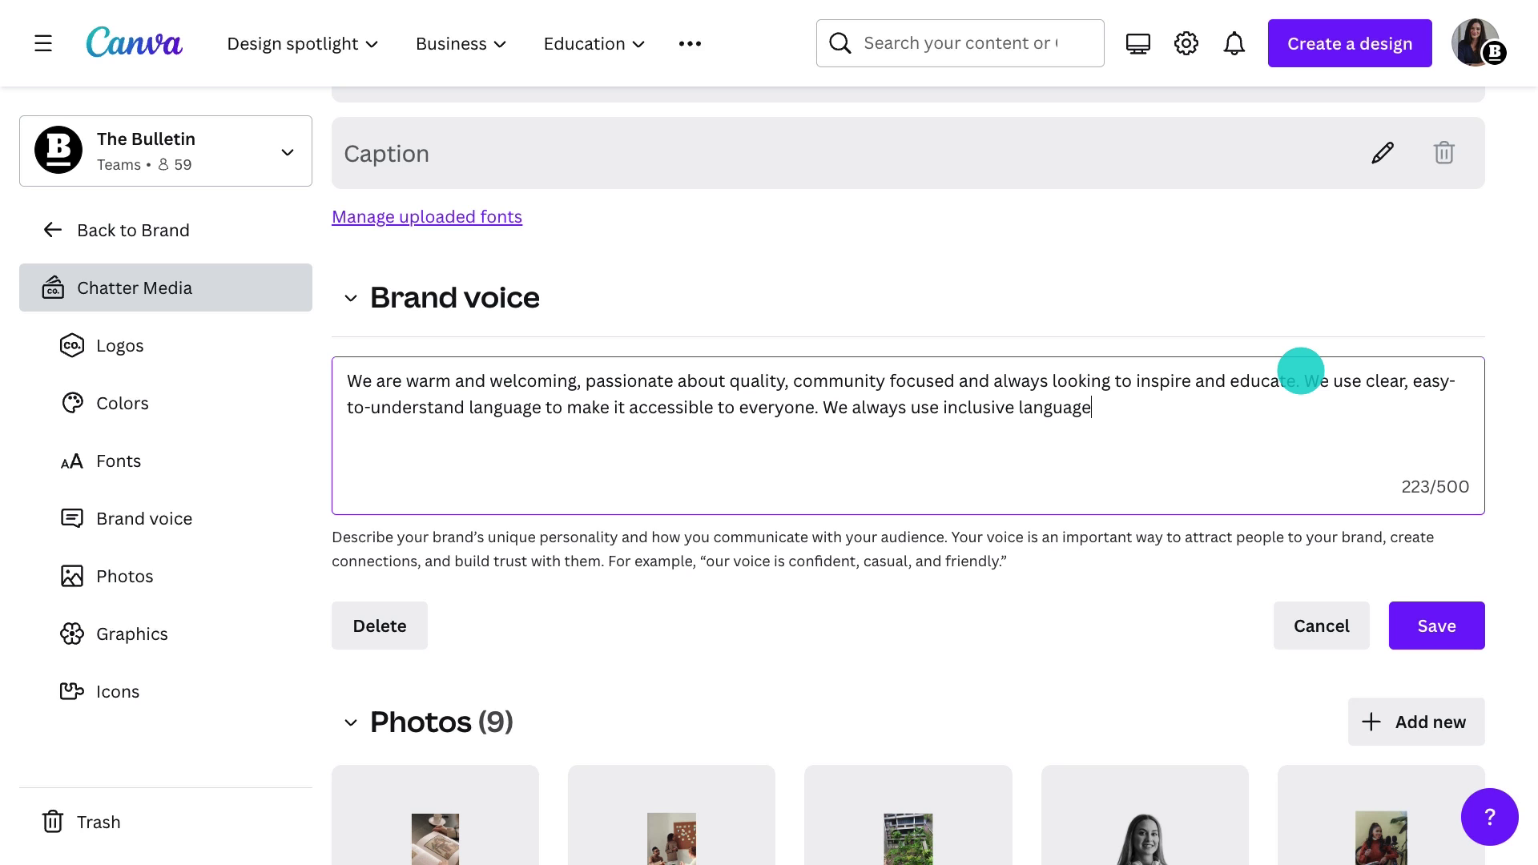
{"action": "type", "text": "."}
{"action": "left_click", "coordinate": [1436, 624]}
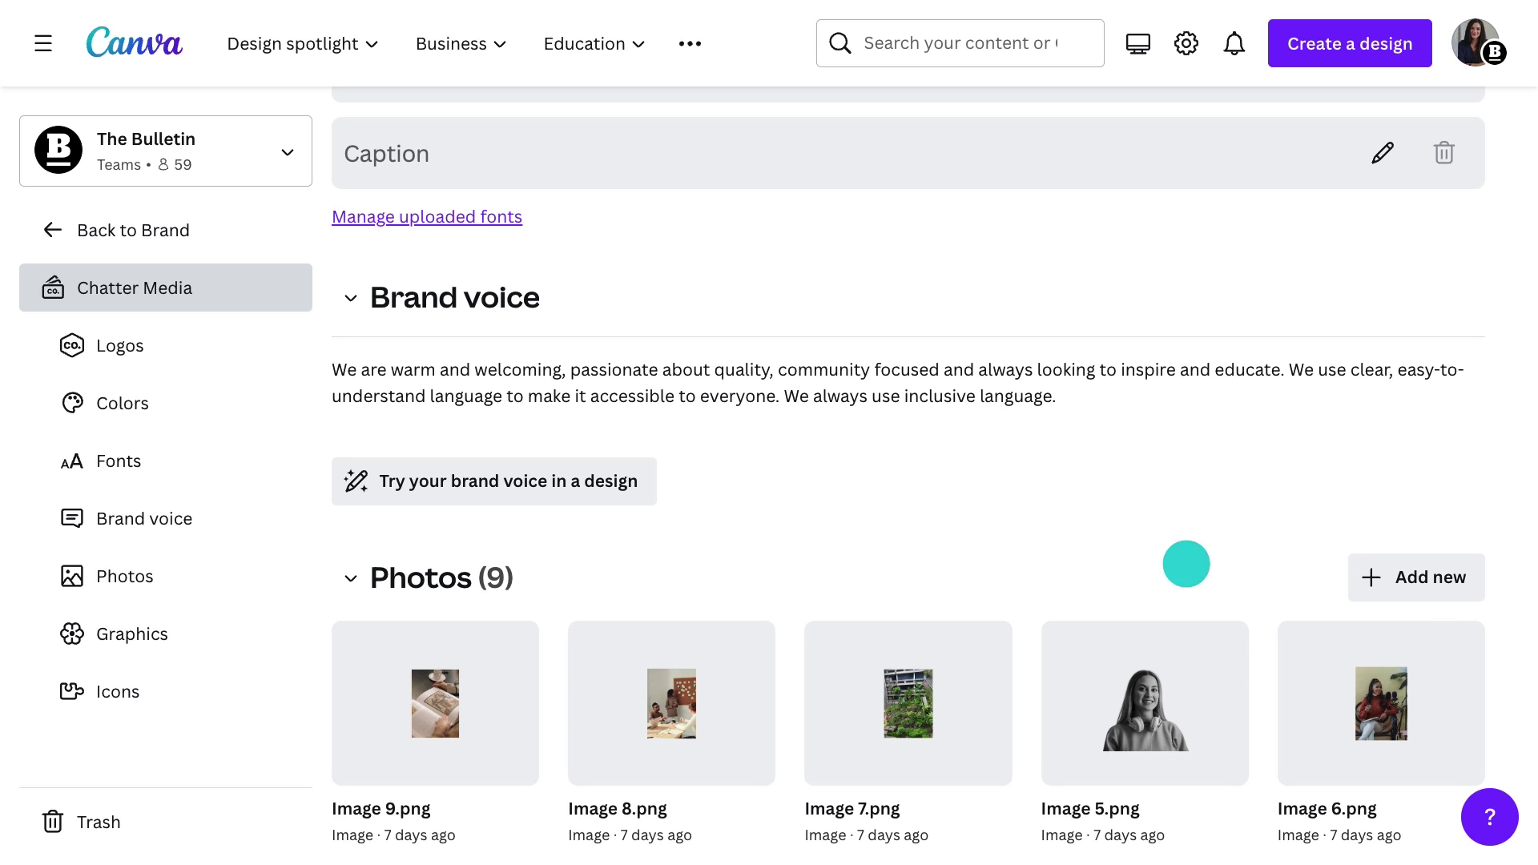
- Try the brand voice in a design, generating a welcome to the team with a CEO word on the present and future hopes
{"action": "left_click", "coordinate": [652, 464]}
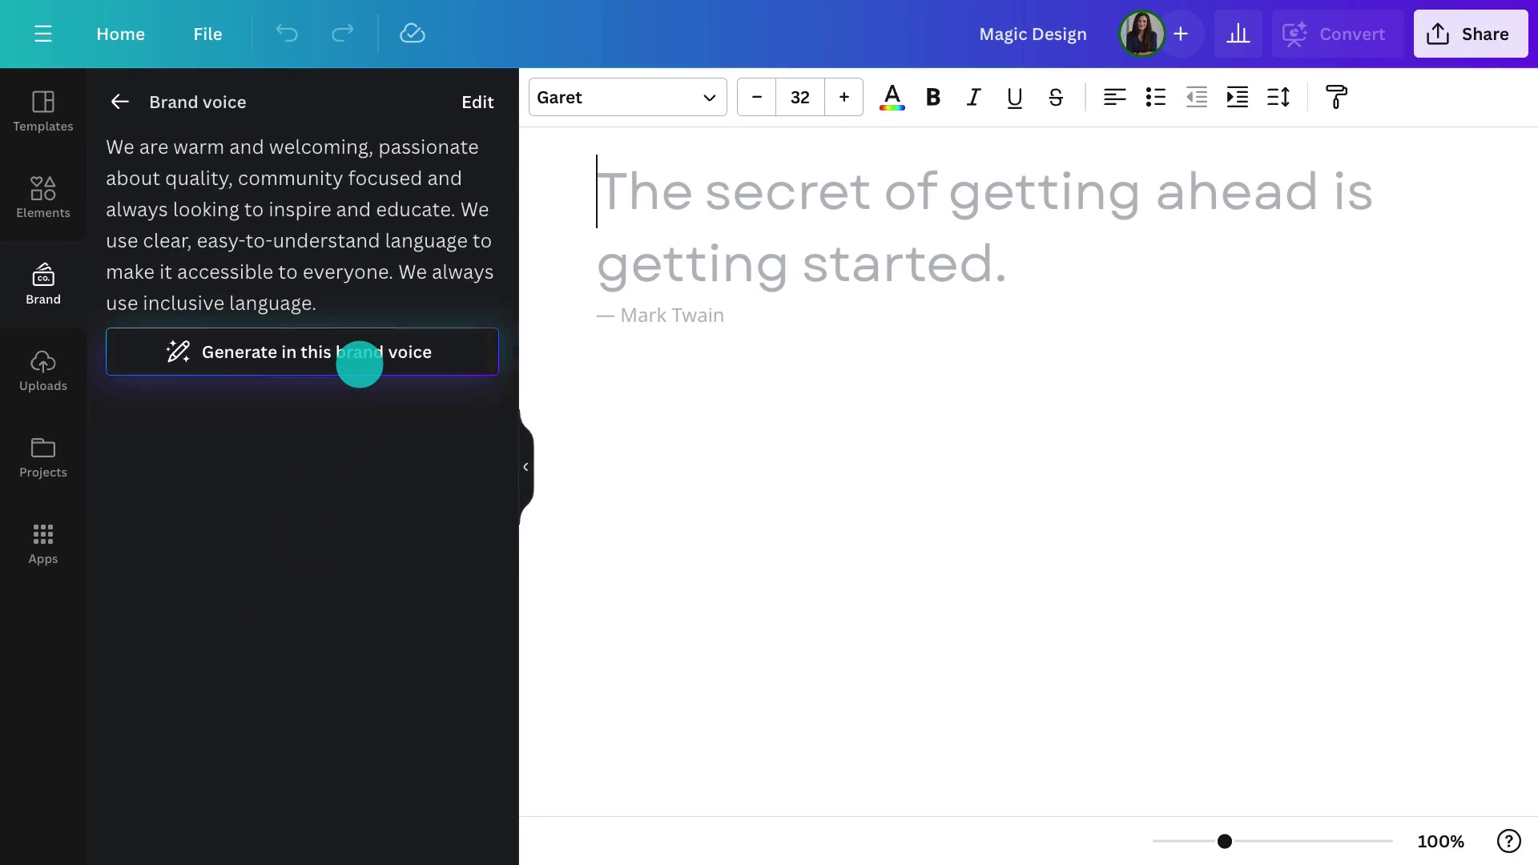
{"action": "left_click", "coordinate": [359, 362]}
{"action": "type", "text": "W"}
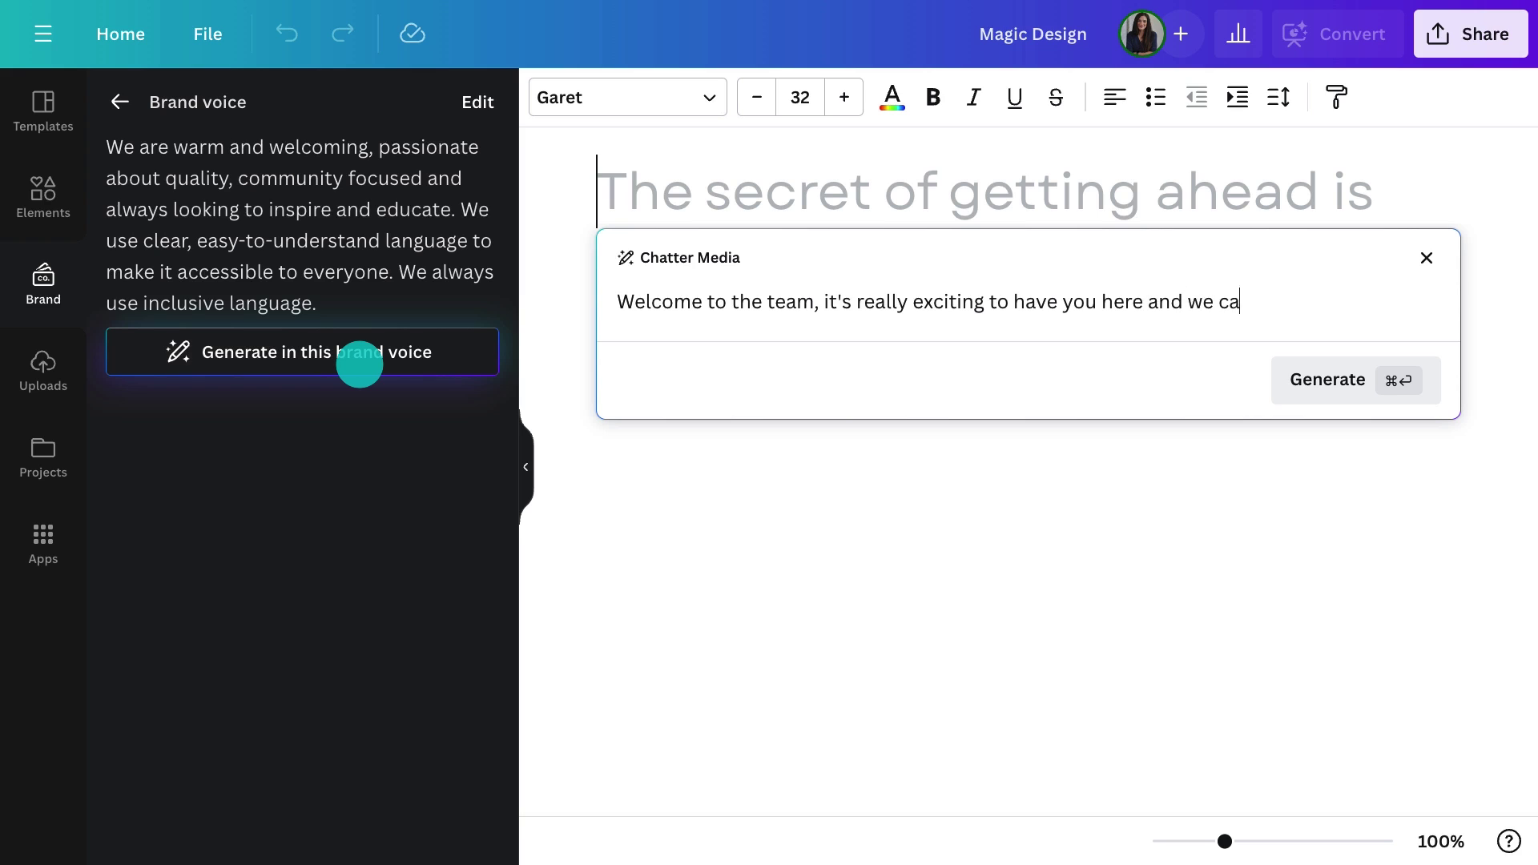
{"action": "type", "text": "ou to meet everyone. Now a quick word from our CEO about where we are now and what we"}
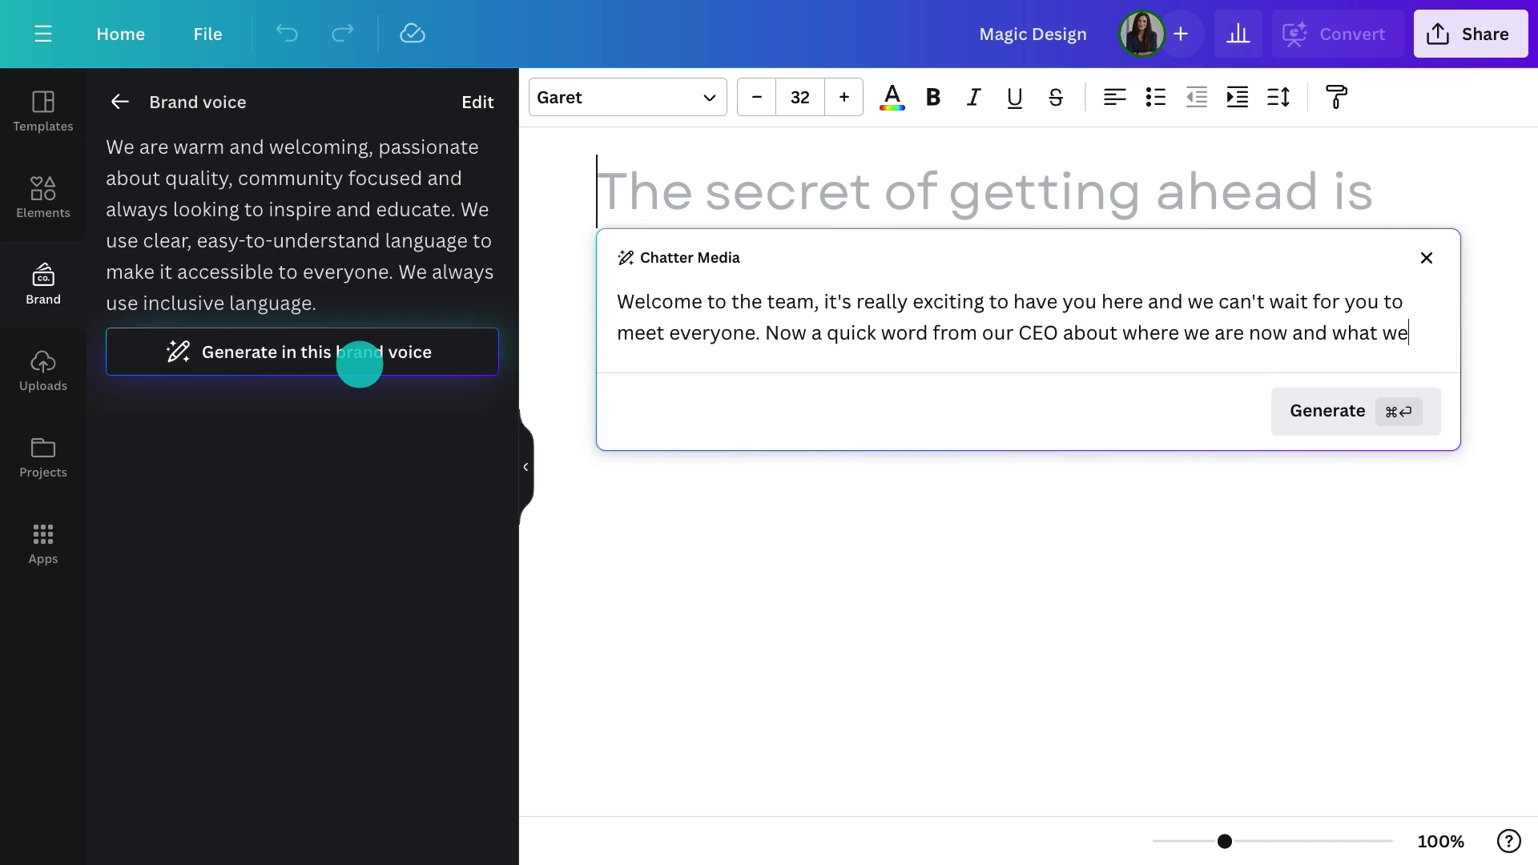
{"action": "type", "text": " hope for the future"}
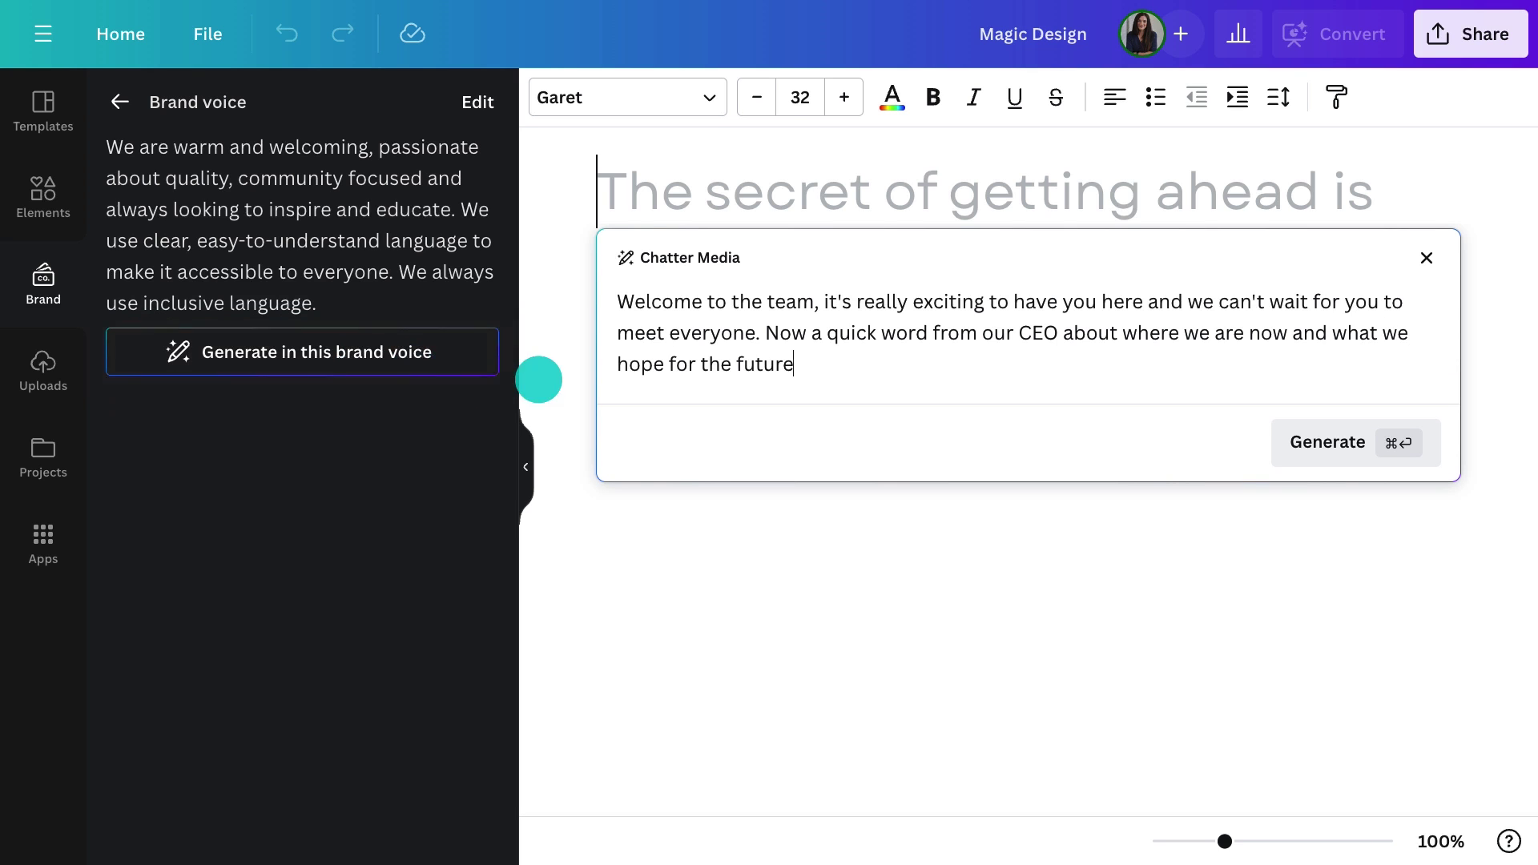
{"action": "left_click", "coordinate": [1288, 442]}
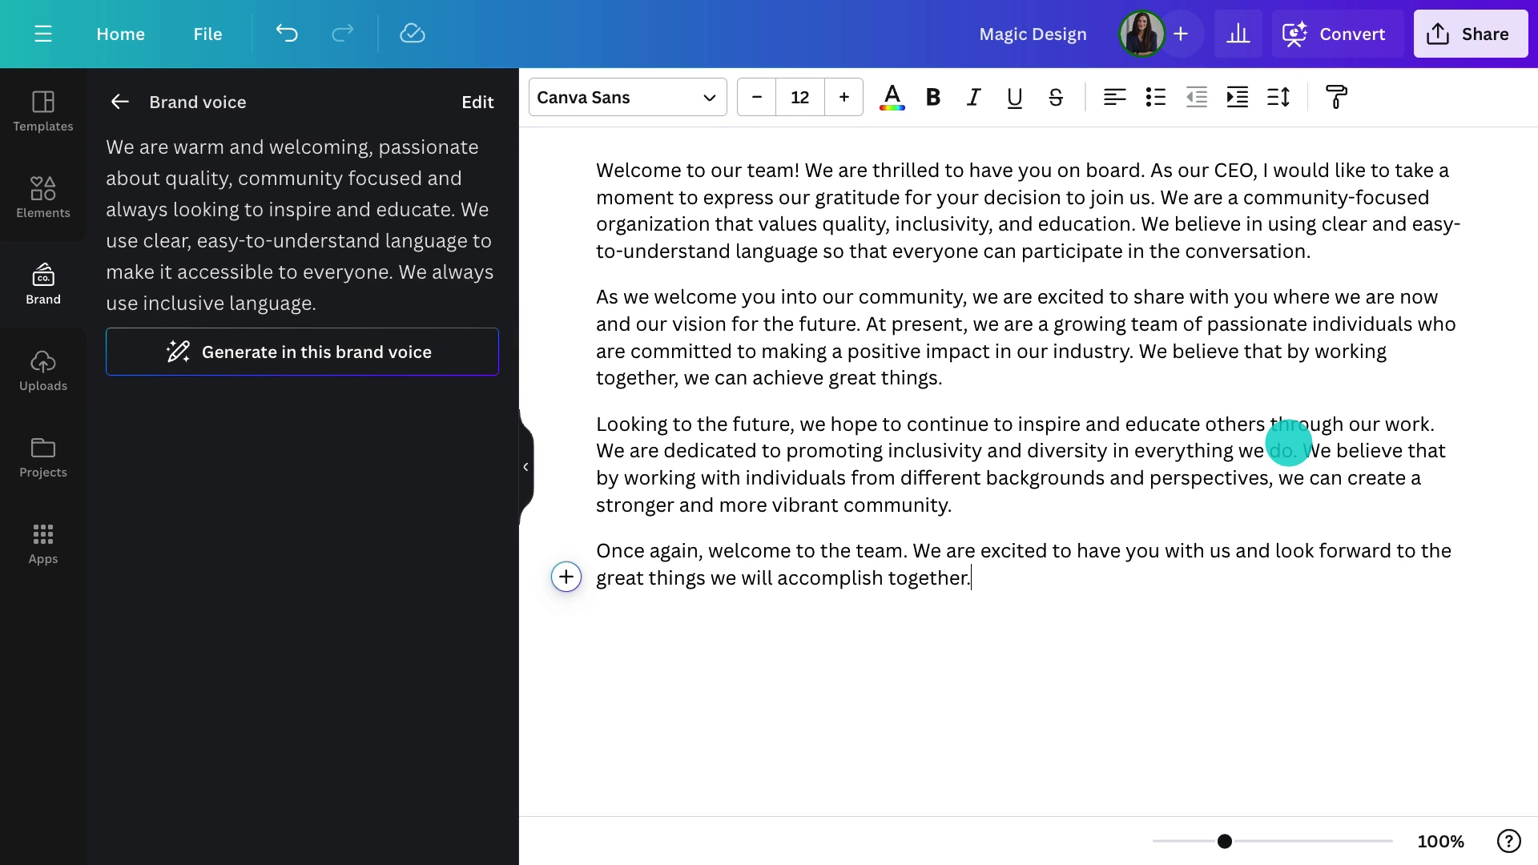
- Generate a condensed version of the whole welcome text in the brand voice with the instruction "Make this shorter, engaging and to one paragraph"
{"action": "left_click_drag", "start_coordinate": [970, 584], "coordinate": [604, 170]}
{"action": "left_click", "coordinate": [566, 180]}
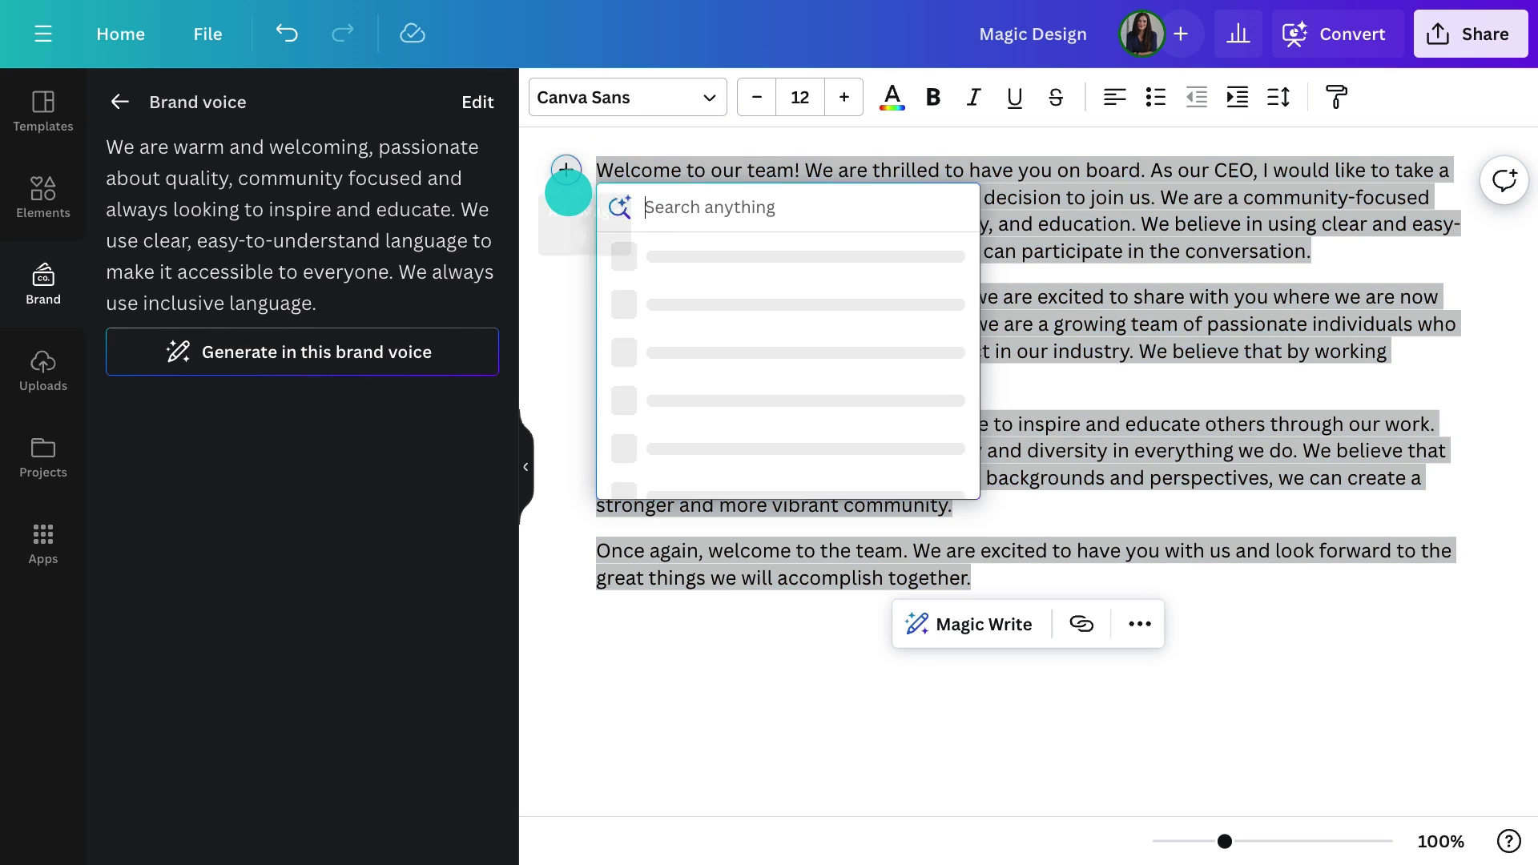
{"action": "left_click", "coordinate": [743, 445]}
{"action": "type", "text": "Make this shorter, engag"}
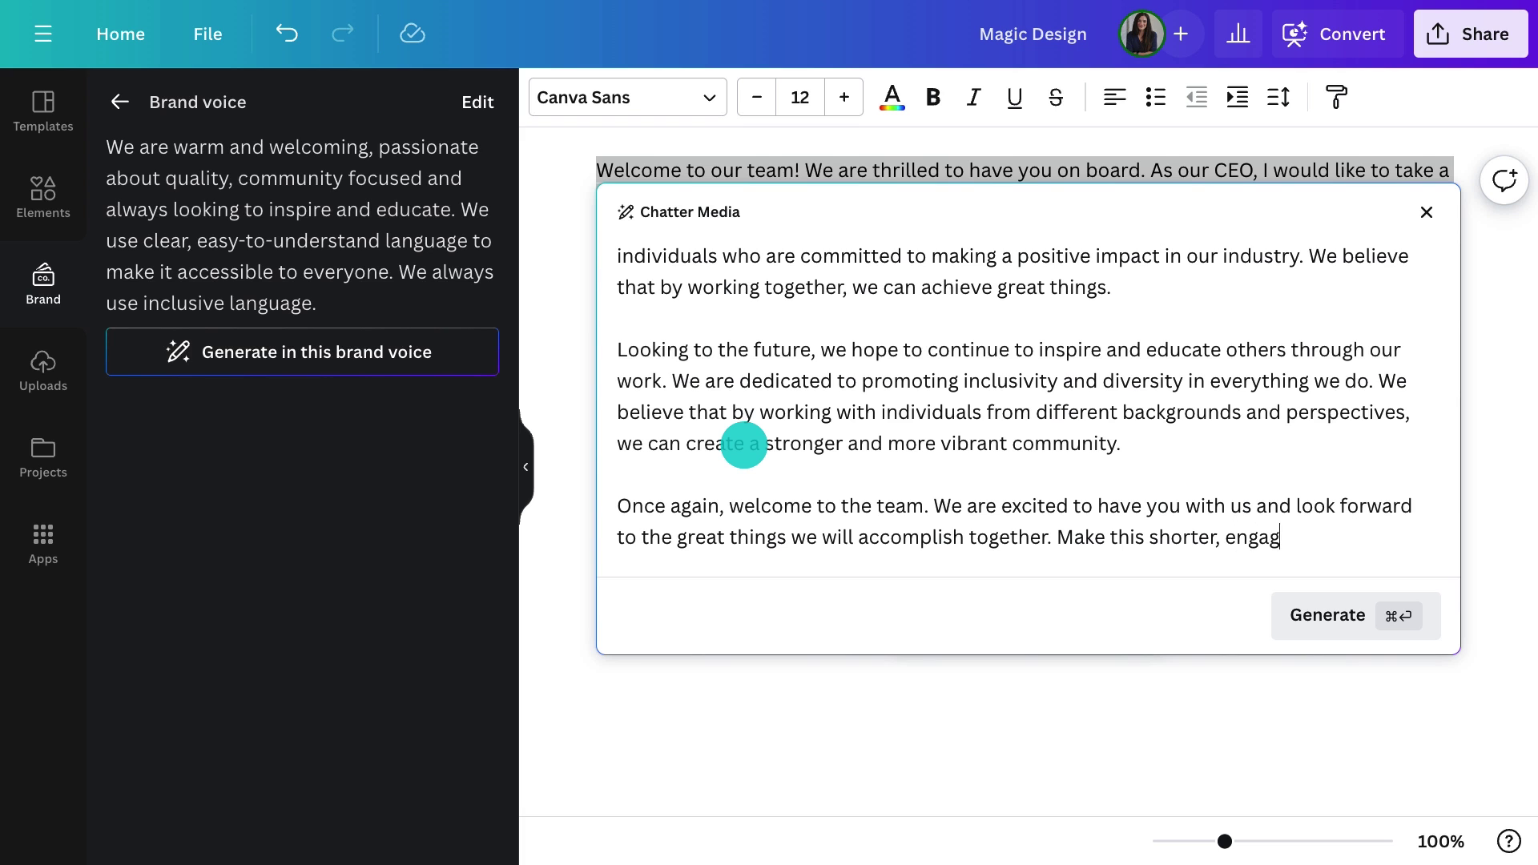
{"action": "type", "text": "ing and to one paragraph"}
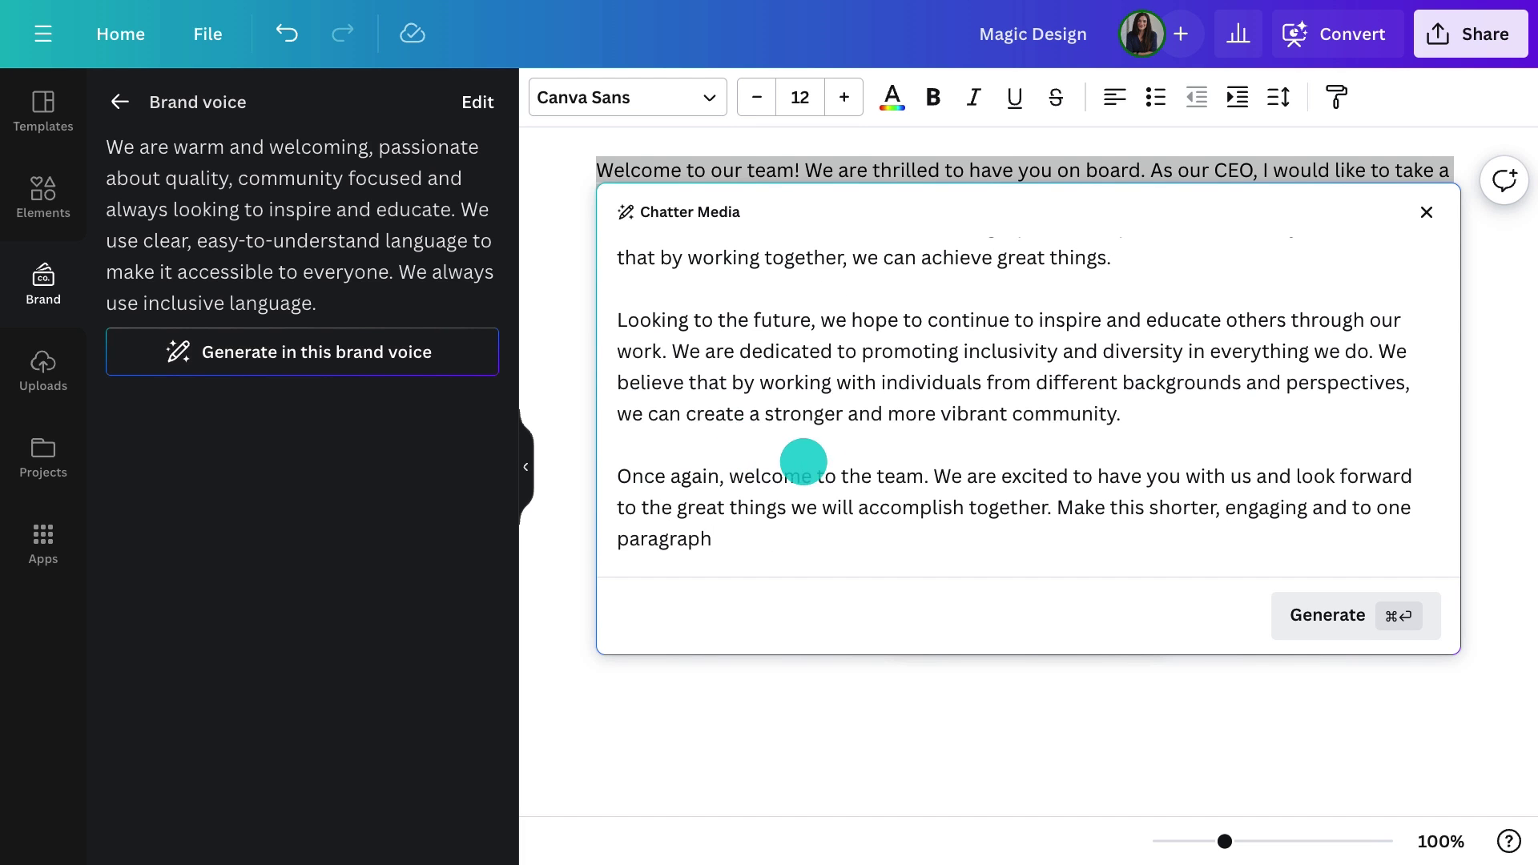
{"action": "left_click", "coordinate": [1326, 614]}
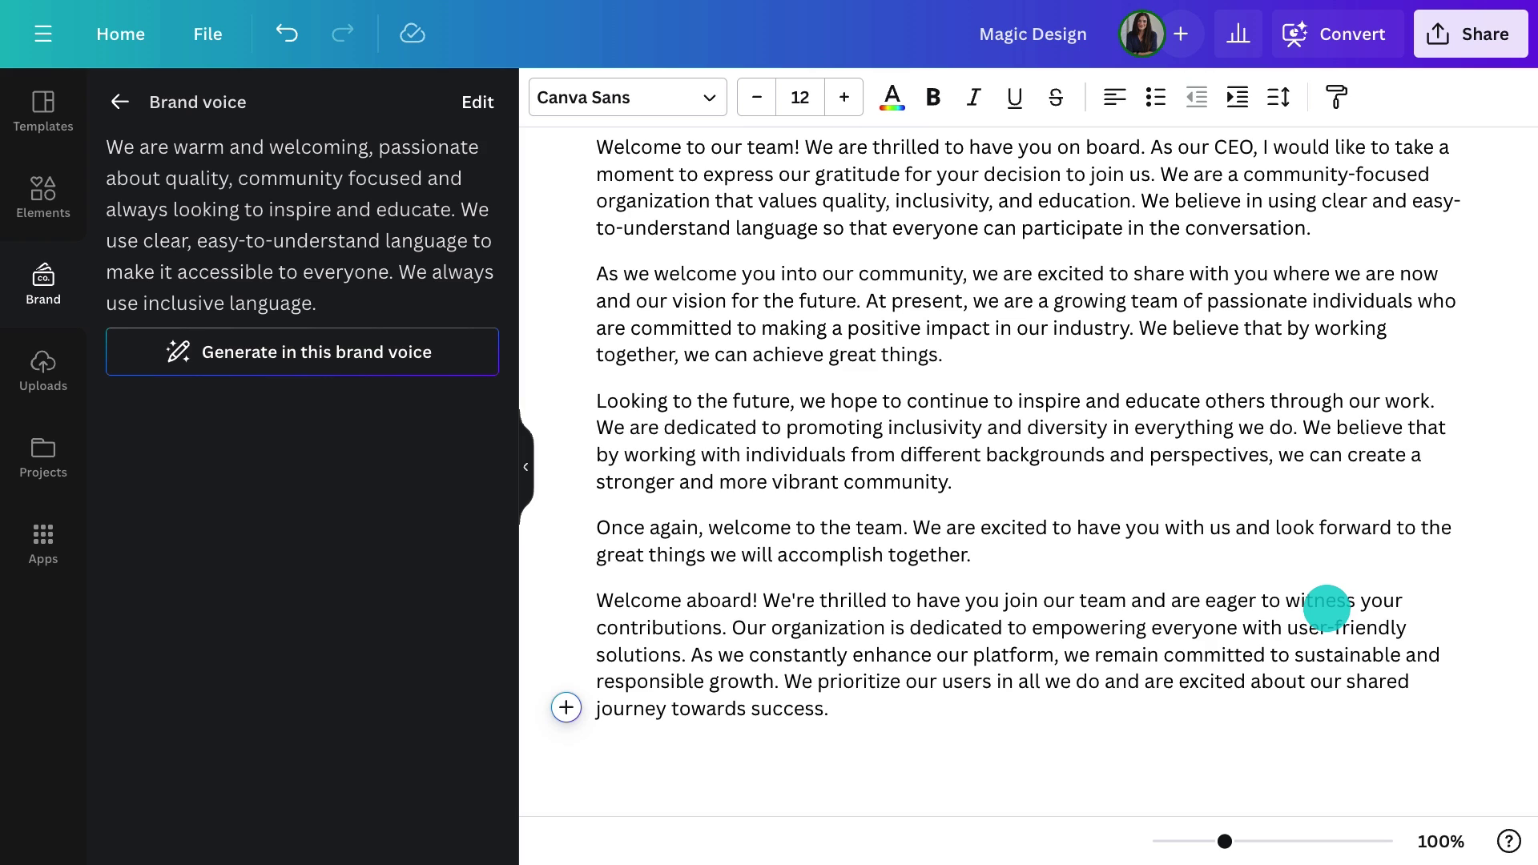
- Copy the new single-paragraph version and paste it into a new text box on a new page 8 of the Magic Media presentation
{"action": "left_click_drag", "start_coordinate": [829, 709], "coordinate": [587, 579]}
{"action": "key", "text": "ctrl+c"}
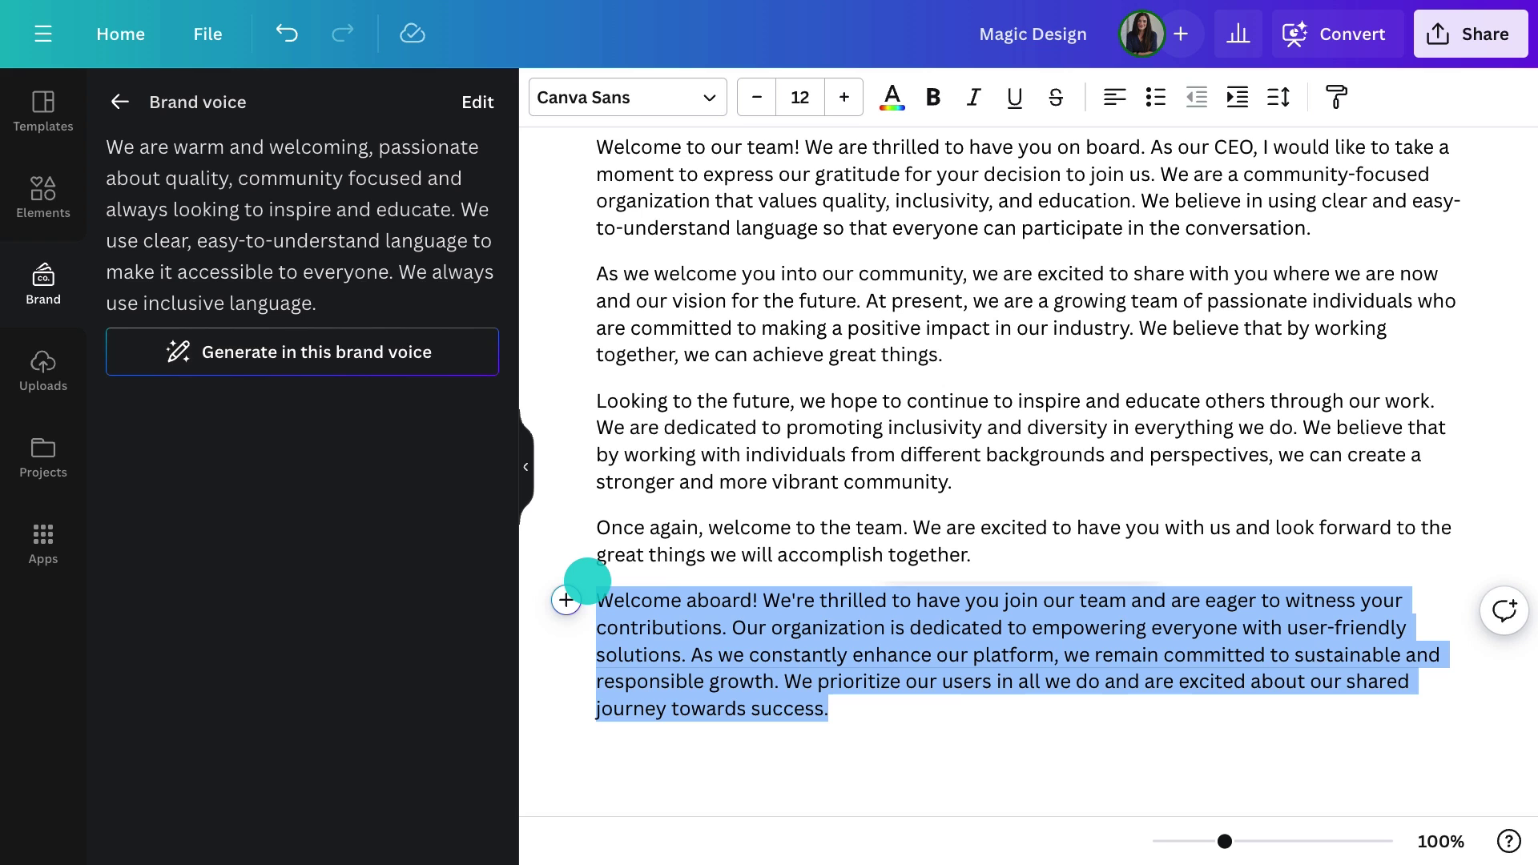
{"action": "left_click", "coordinate": [1131, 551]}
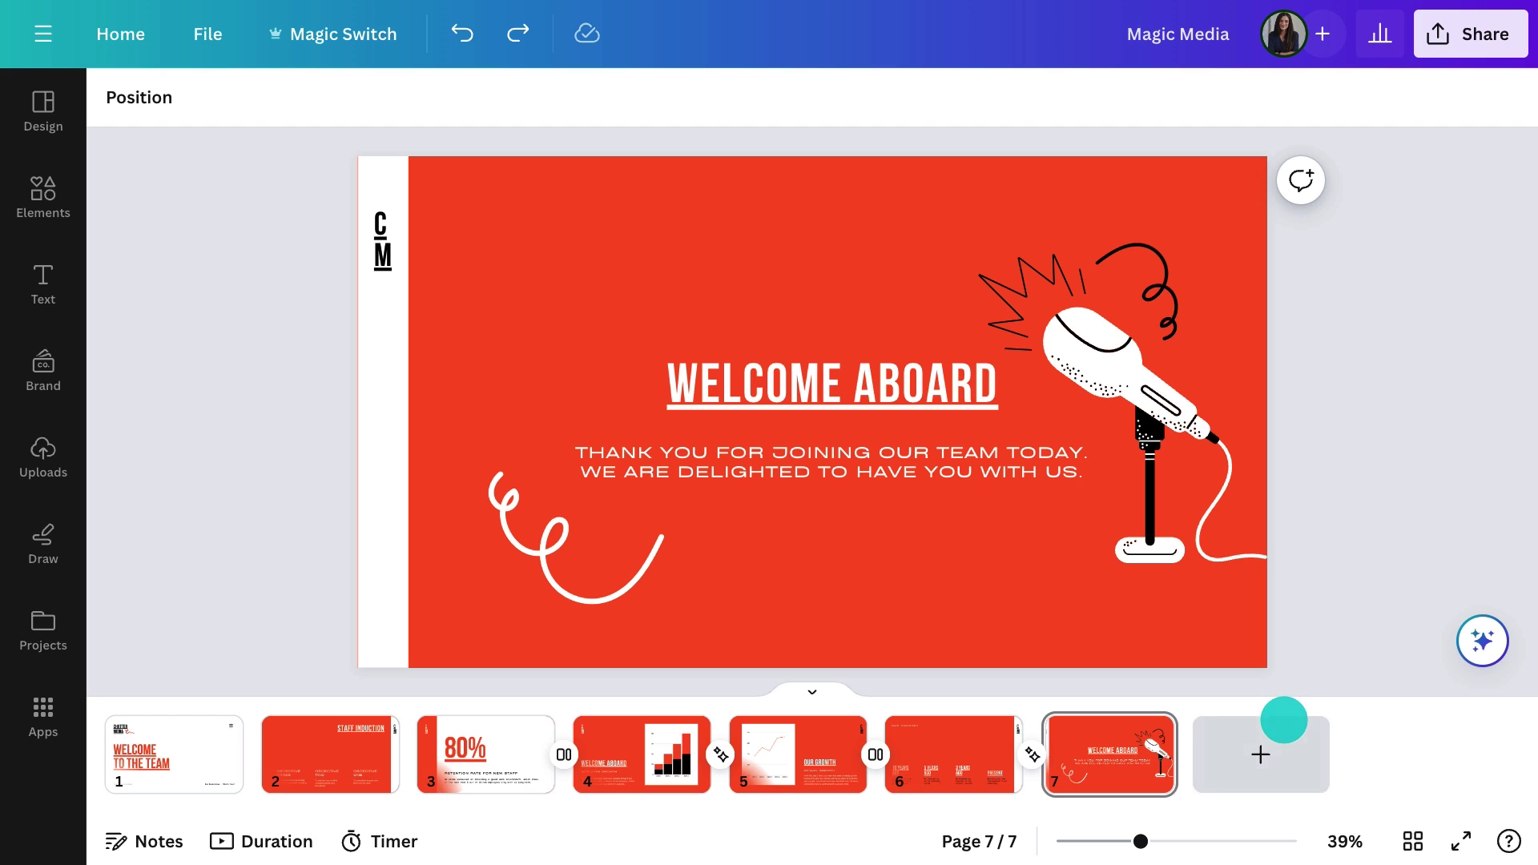
{"action": "left_click", "coordinate": [1281, 719]}
{"action": "key", "text": "t"}
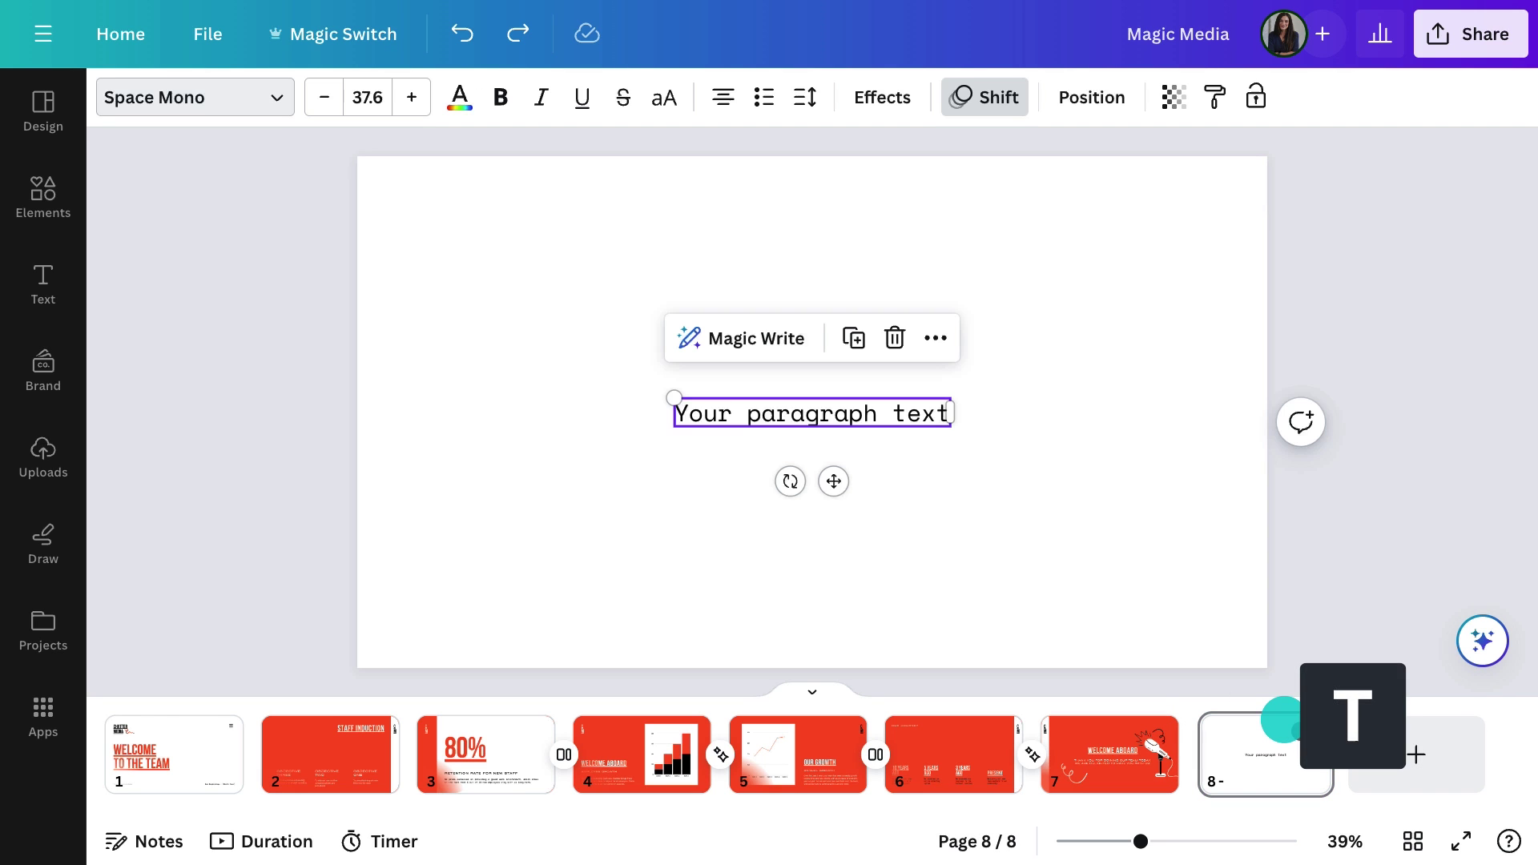
{"action": "double_click", "coordinate": [913, 406]}
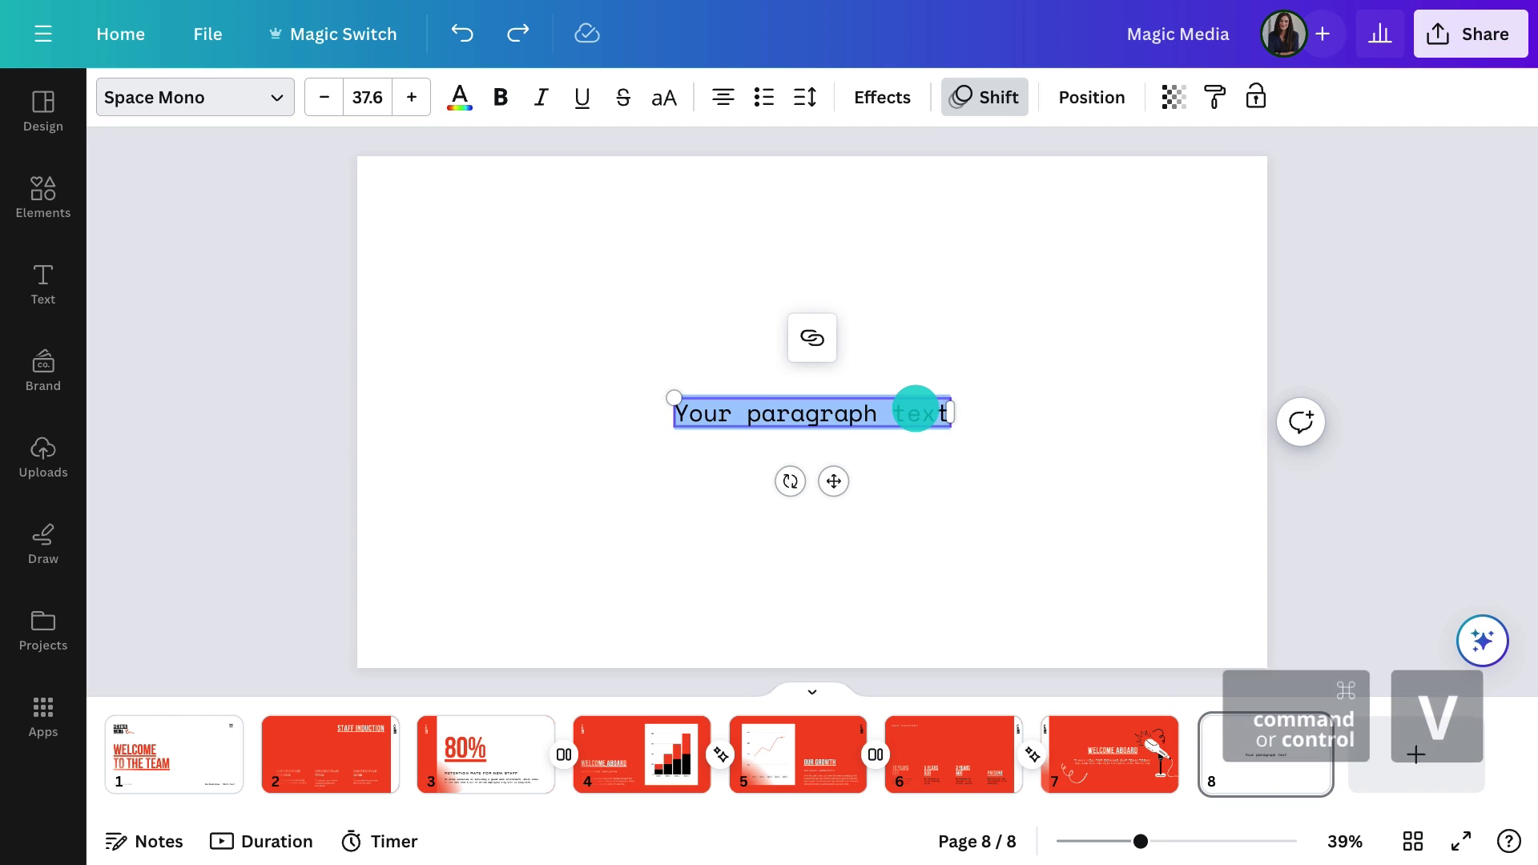
{"action": "key", "text": "ctrl+v"}
{"action": "left_click", "coordinate": [298, 413]}
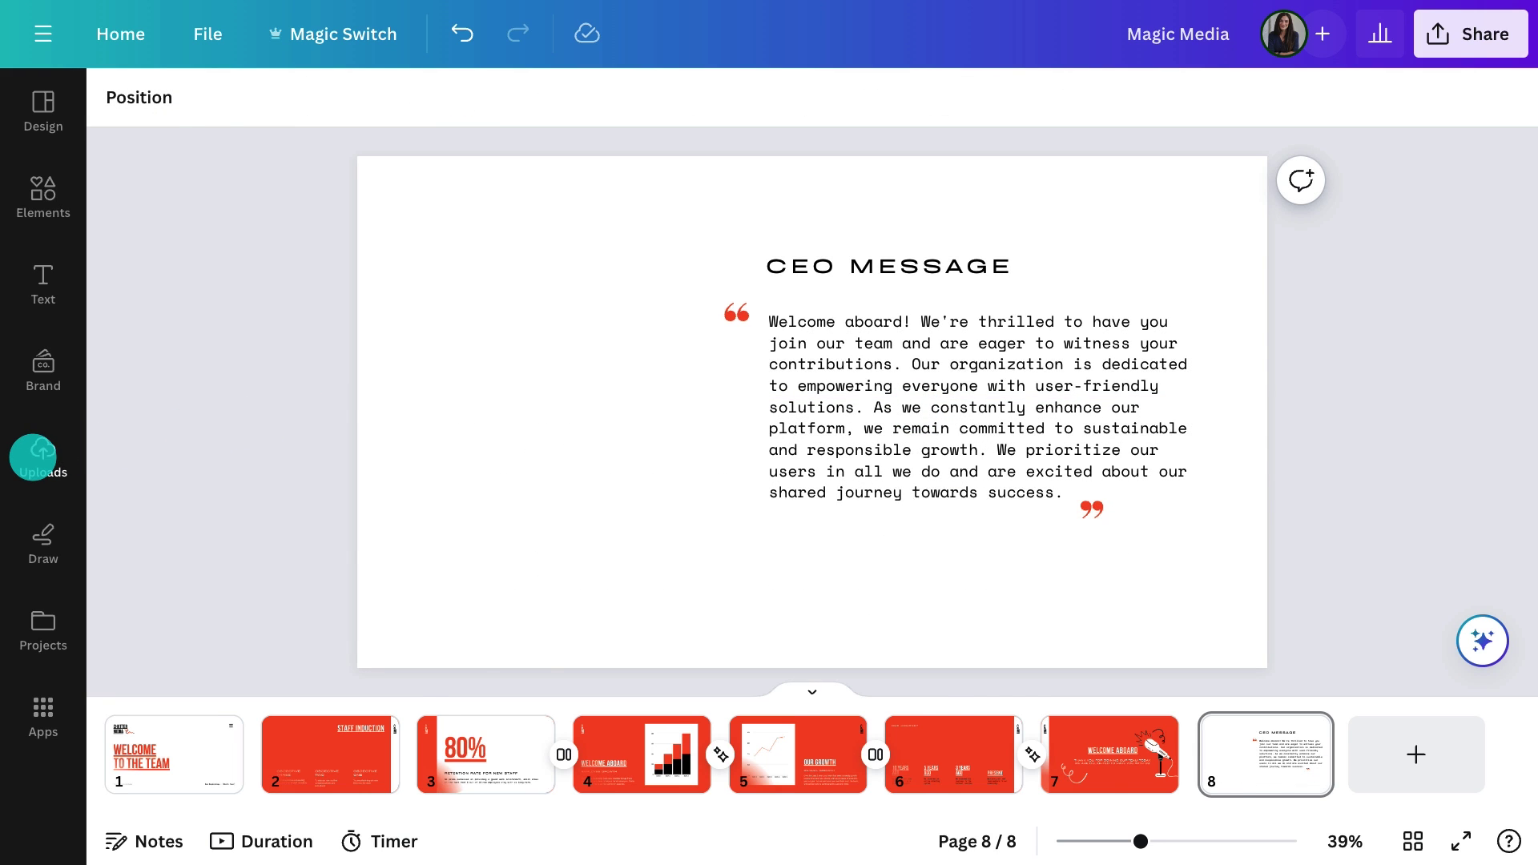
- Upload CEO Picture.png from the Desktop and place it as the full-page background of page 8
{"action": "left_click", "coordinate": [33, 457]}
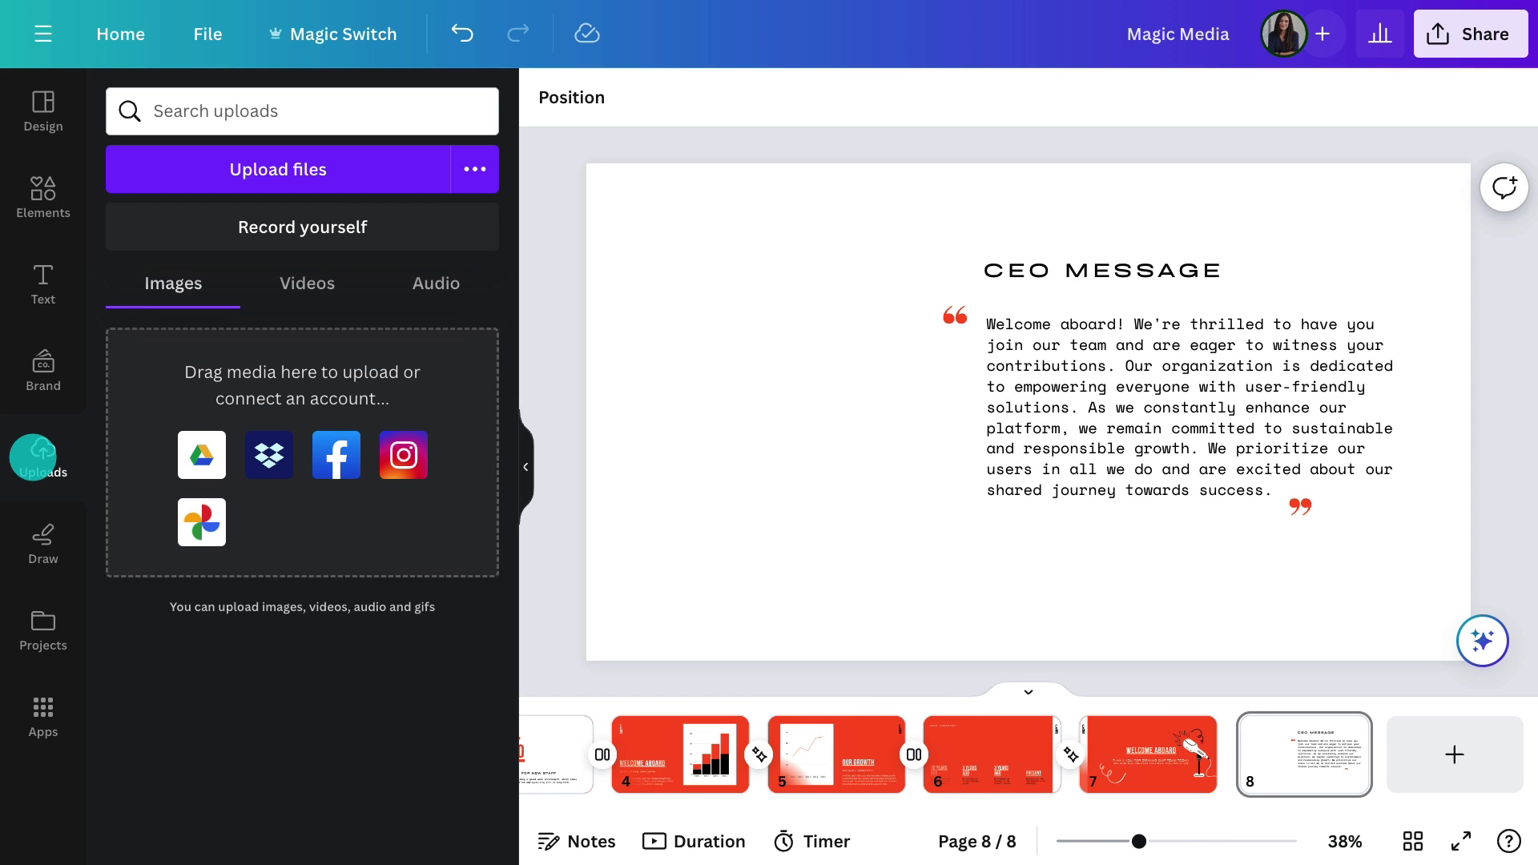
{"action": "left_click", "coordinate": [310, 169]}
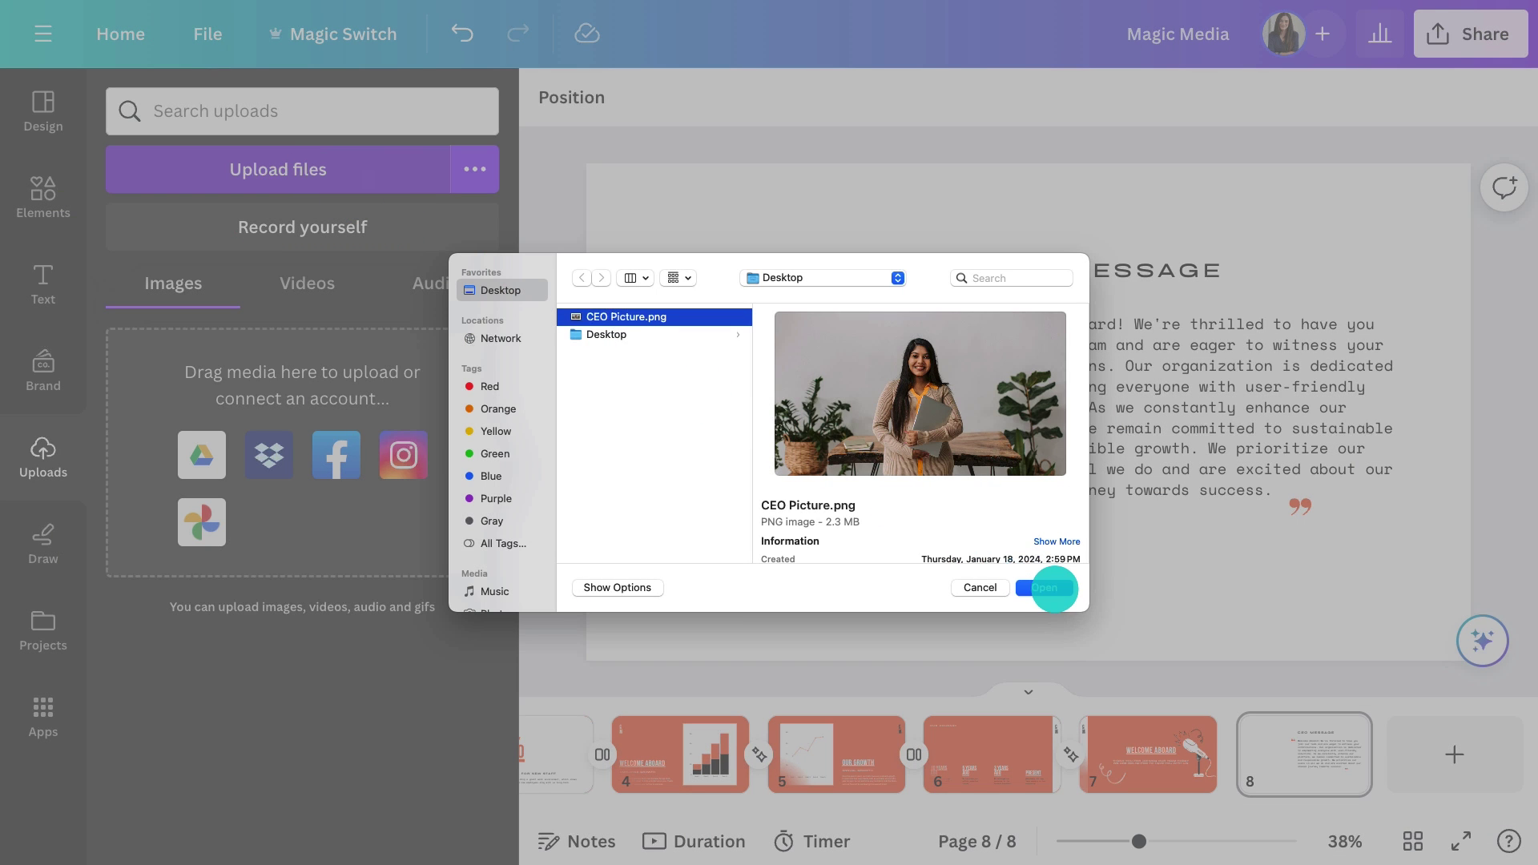
{"action": "left_click", "coordinate": [1052, 587]}
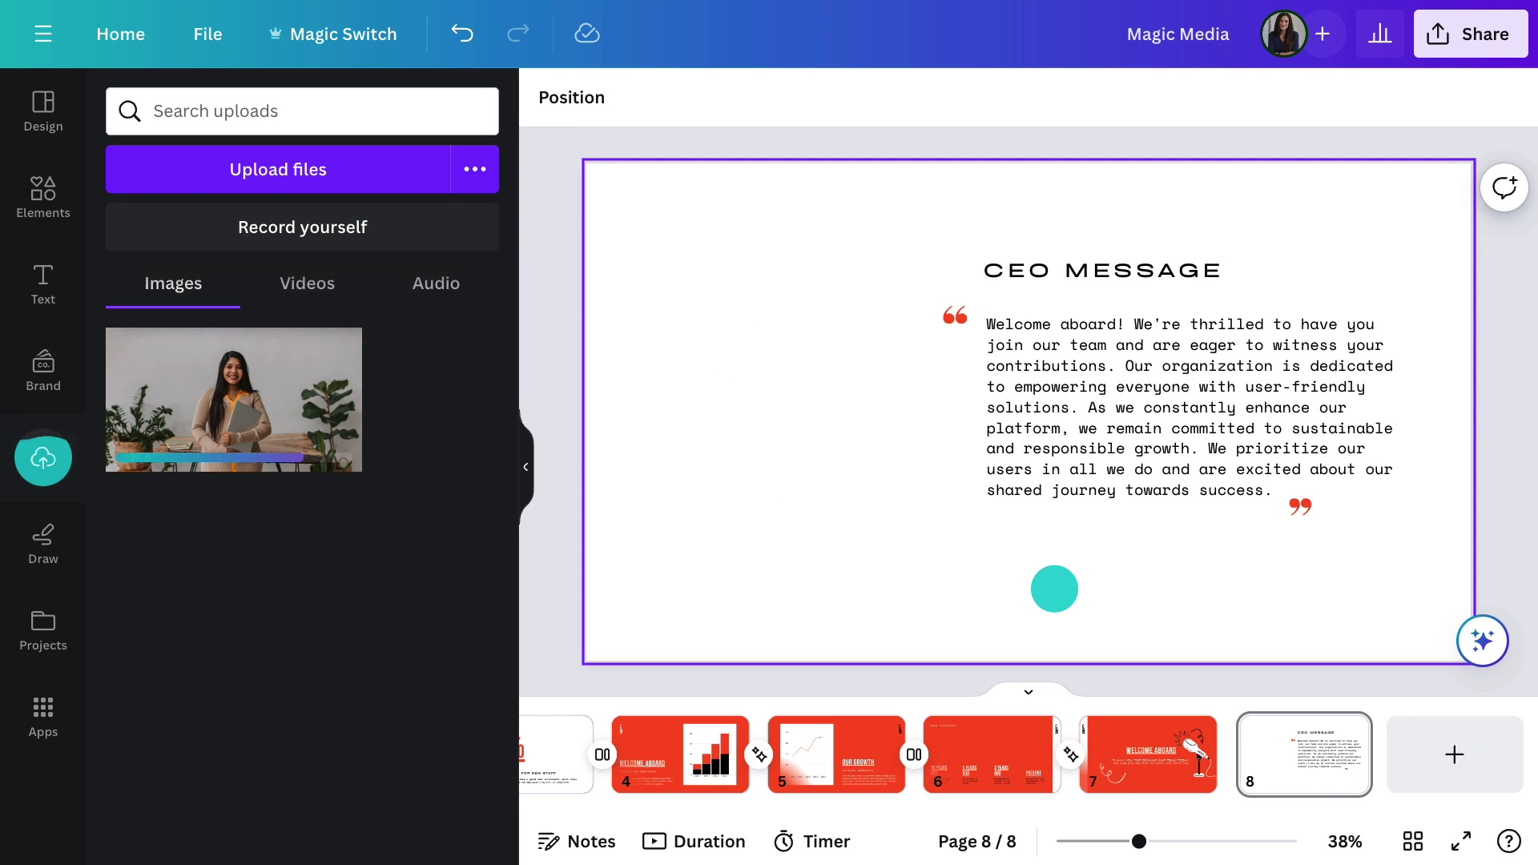
{"action": "left_click_drag", "start_coordinate": [271, 429], "coordinate": [630, 446]}
{"action": "left_click", "coordinate": [527, 459]}
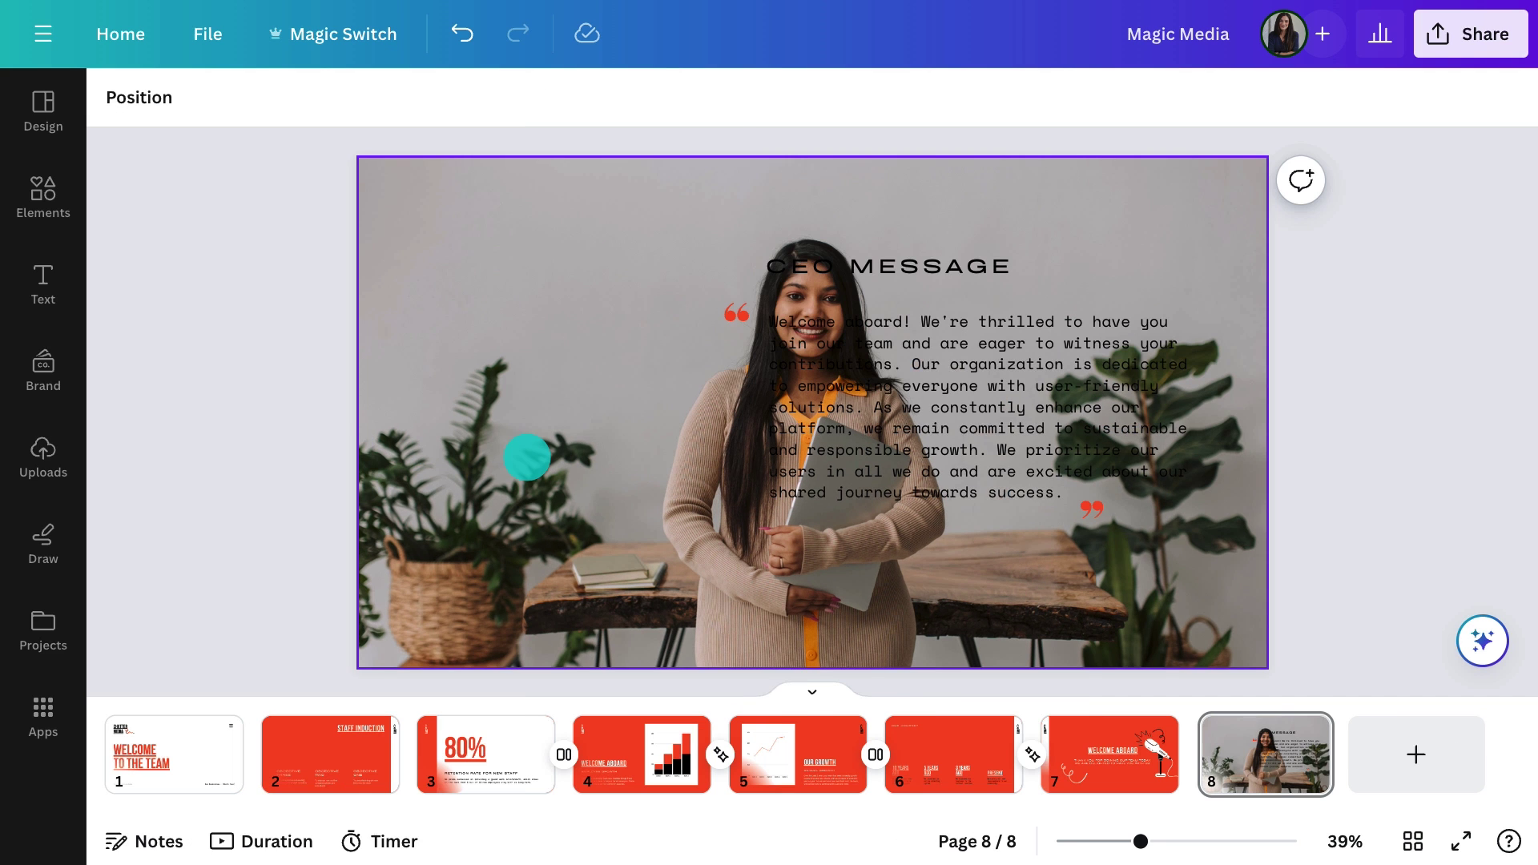
- Separate the woman from the background photo with Magic Grab and move her to the left, clear of the message text
{"action": "left_click", "coordinate": [480, 395]}
{"action": "left_click", "coordinate": [157, 98]}
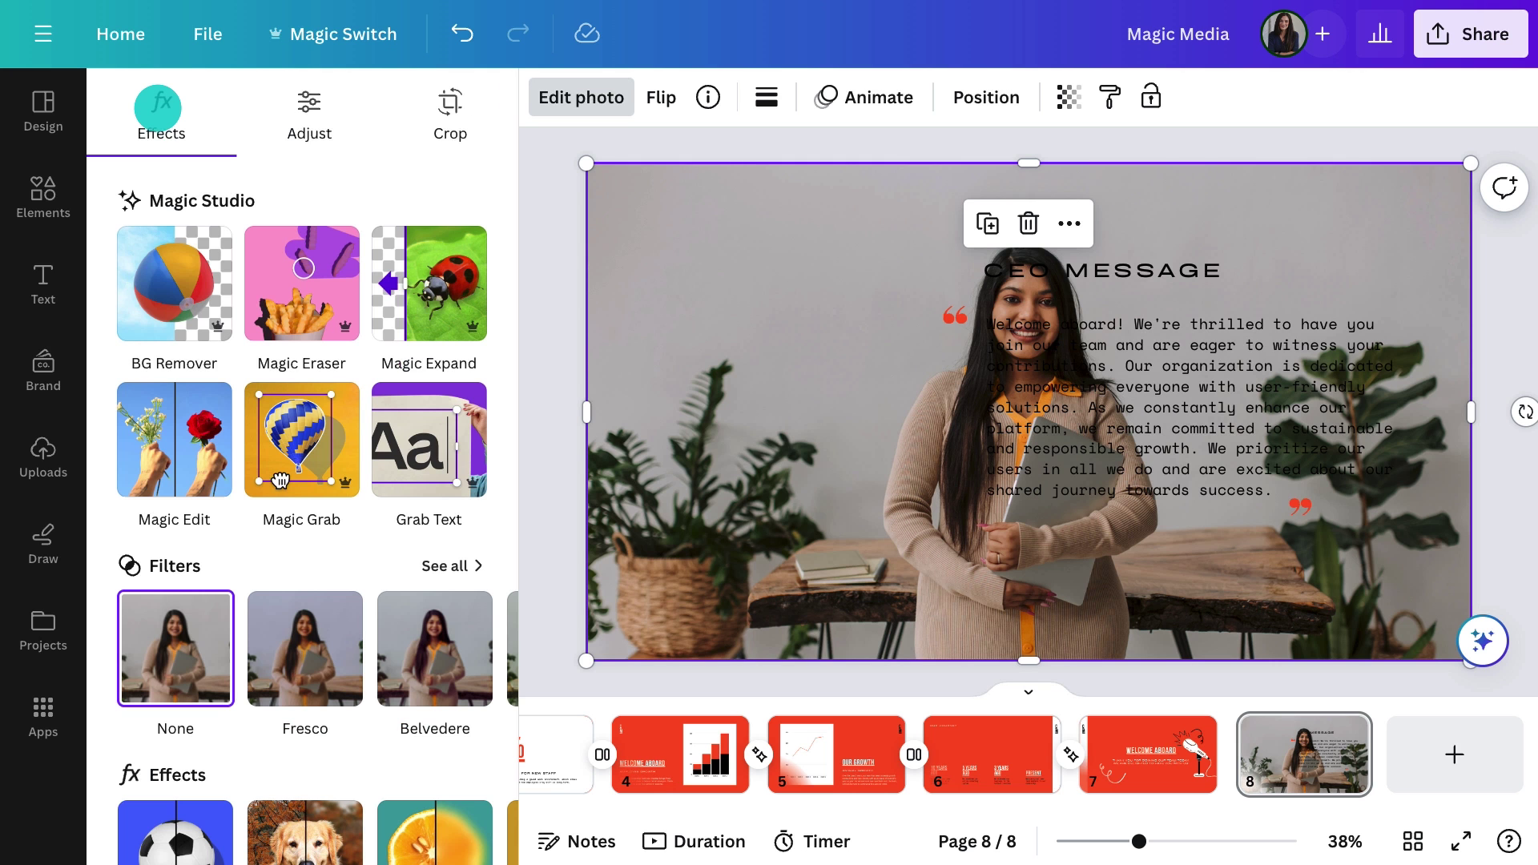
{"action": "left_click", "coordinate": [280, 479]}
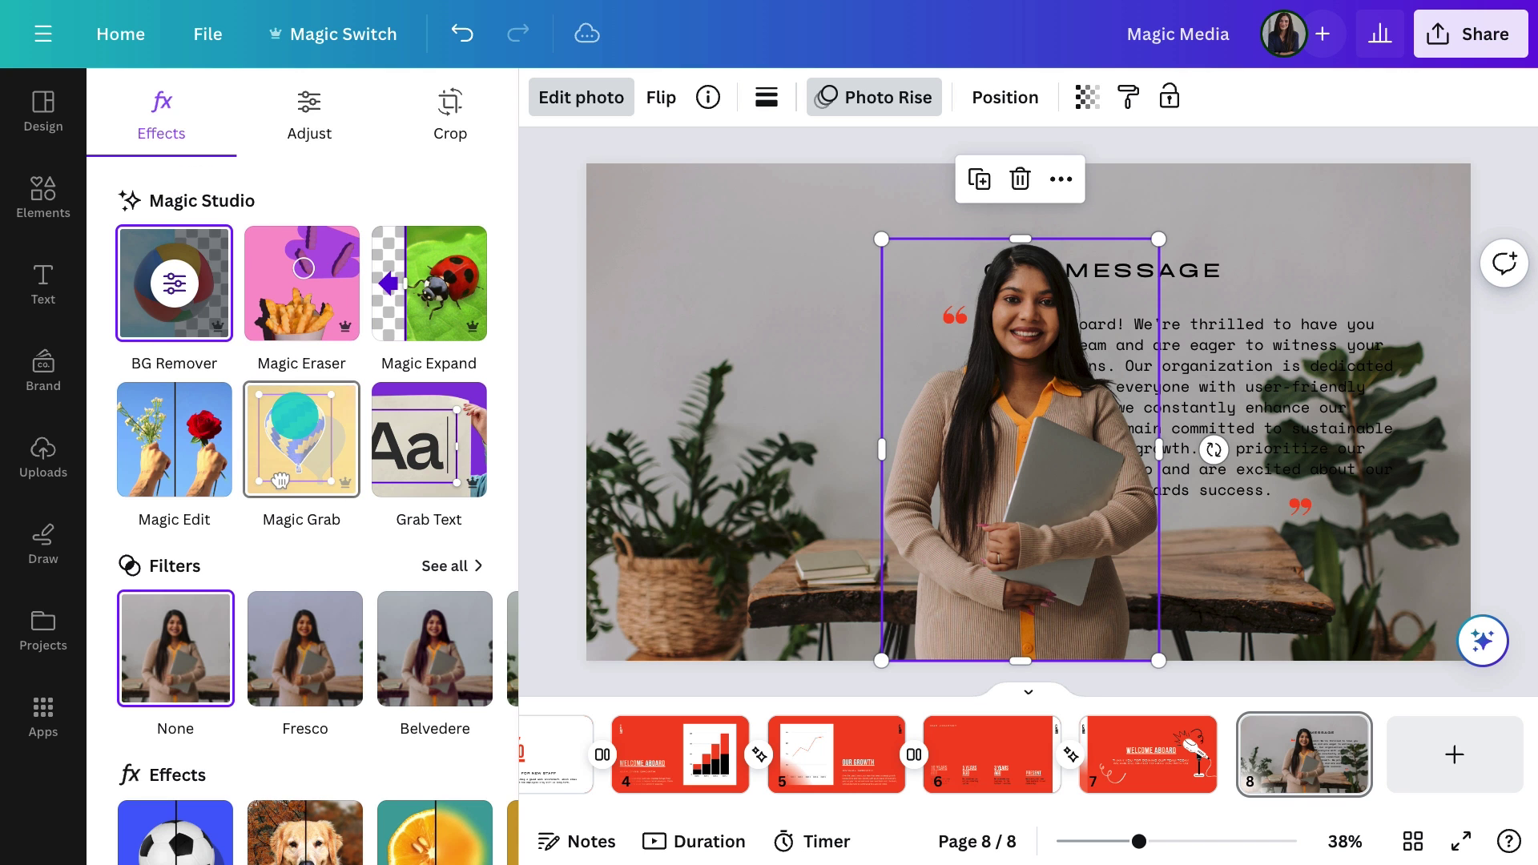
{"action": "left_click_drag", "start_coordinate": [991, 479], "coordinate": [740, 480]}
- Remove the basket plant at the left of the background photo with Magic Eraser, using brush size 44
{"action": "left_click", "coordinate": [622, 358]}
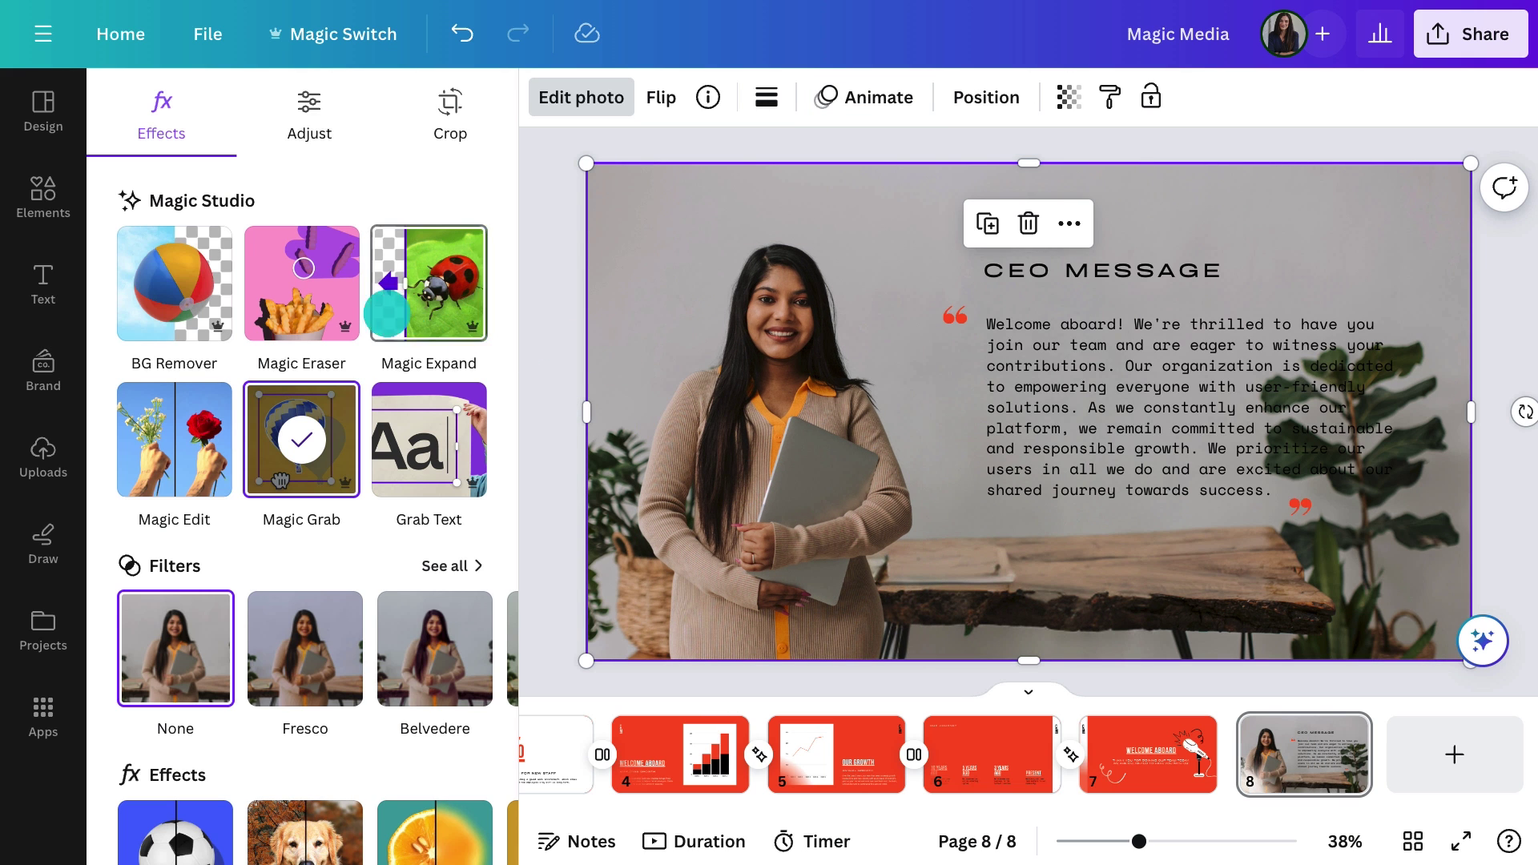
{"action": "left_click", "coordinate": [303, 277]}
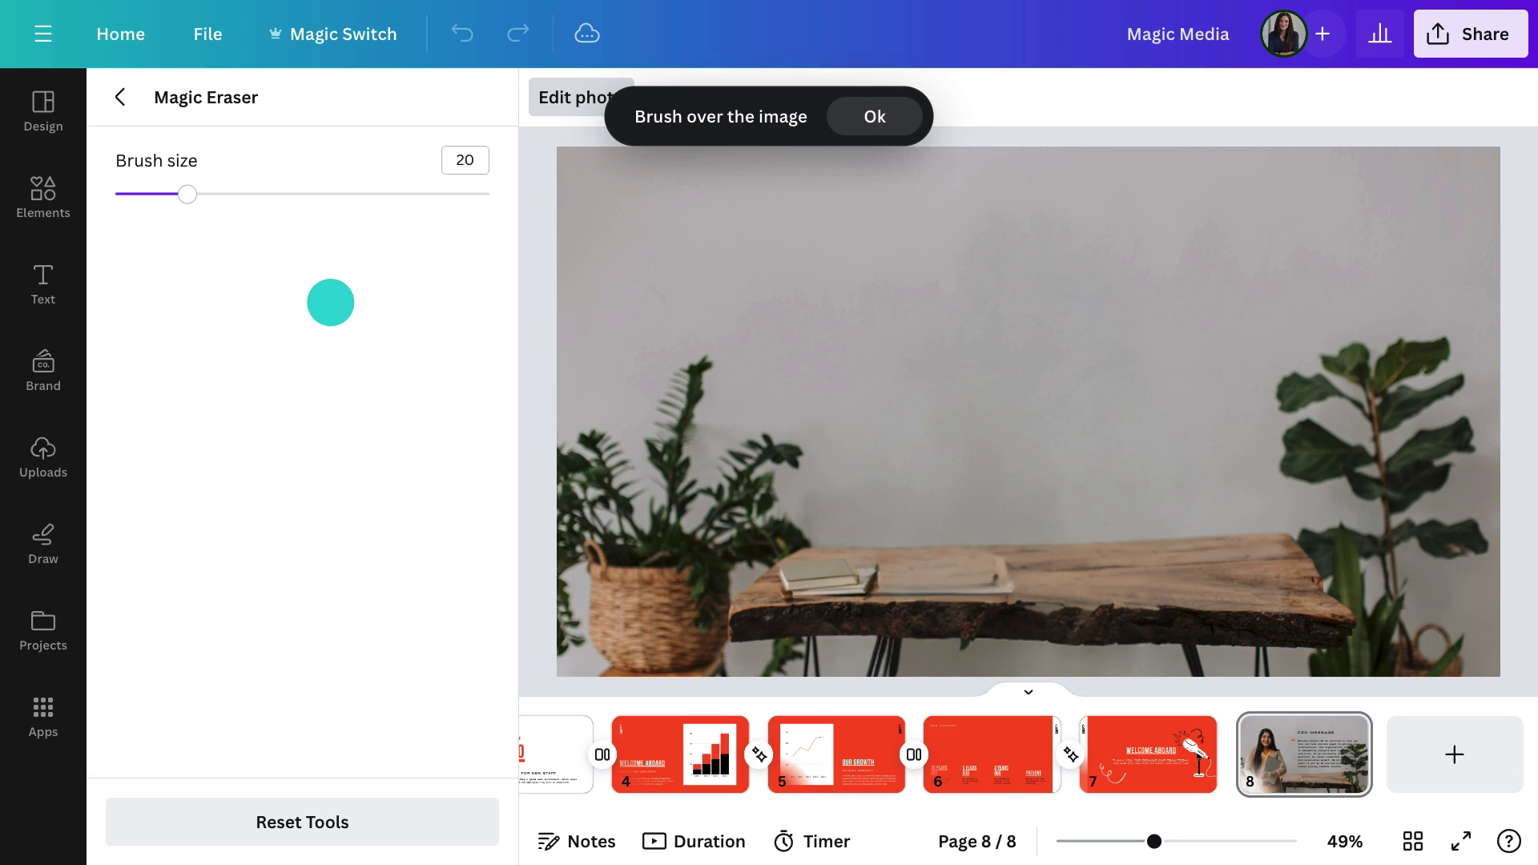
{"action": "left_click_drag", "start_coordinate": [178, 194], "coordinate": [278, 194]}
{"action": "mouse_move", "coordinate": [661, 358]}
{"action": "left_mouse_down"}
{"action": "mouse_move", "coordinate": [546, 525]}
{"action": "mouse_move", "coordinate": [717, 490]}
{"action": "mouse_move", "coordinate": [623, 590]}
{"action": "mouse_move", "coordinate": [795, 507]}
{"action": "mouse_move", "coordinate": [610, 672]}
{"action": "mouse_move", "coordinate": [684, 654]}
{"action": "mouse_move", "coordinate": [720, 690]}
{"action": "left_mouse_up"}
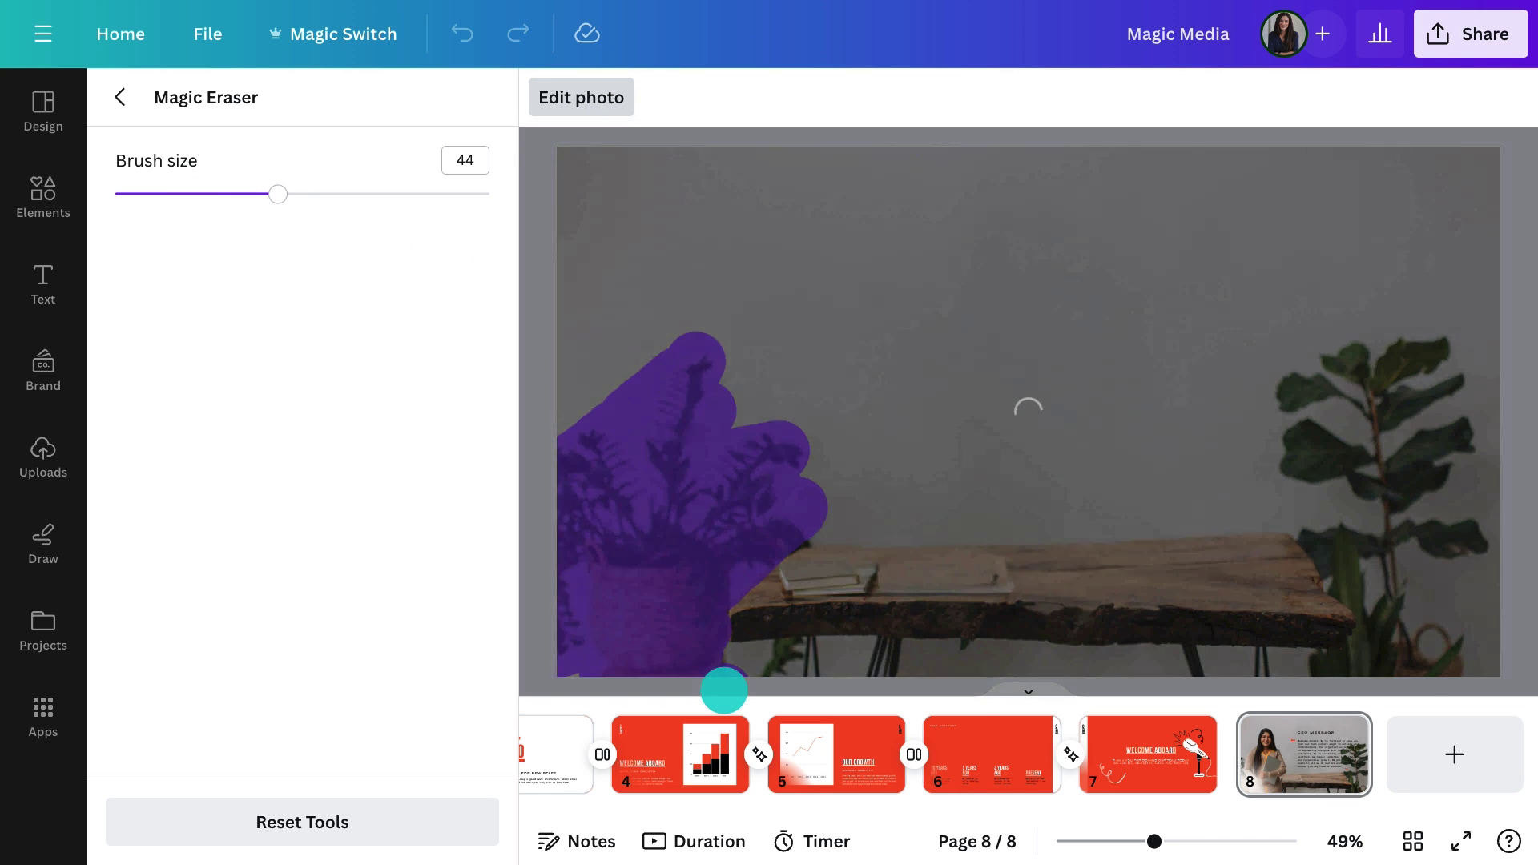
{"action": "left_click", "coordinate": [120, 97]}
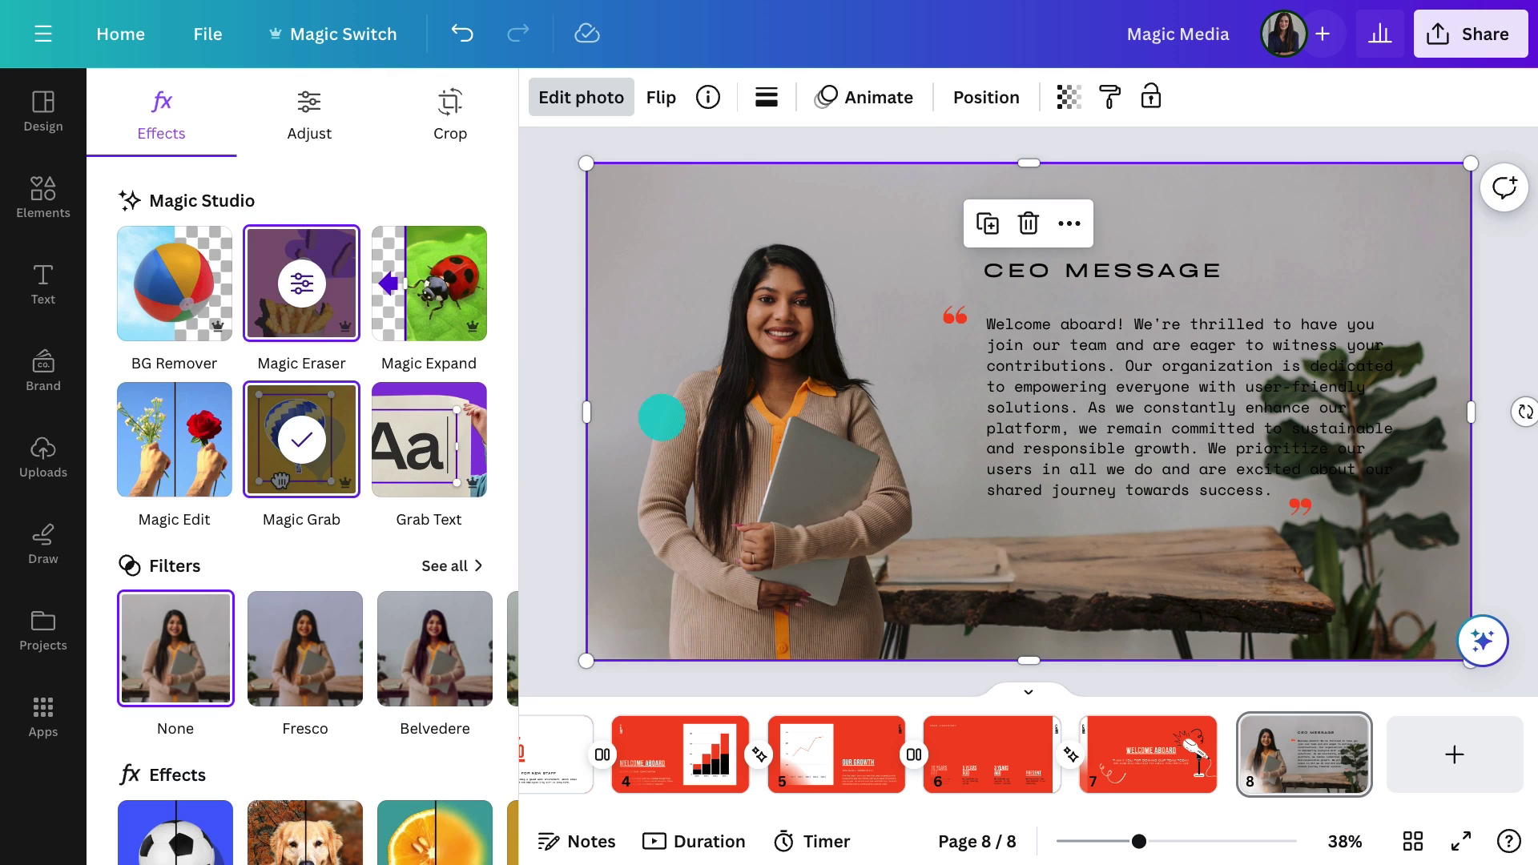
- Enlarge the woman's cutout slightly and shift it down and left so it extends past the page's lower and left edges
{"action": "left_click", "coordinate": [669, 424]}
{"action": "left_click_drag", "start_coordinate": [872, 238], "coordinate": [909, 200]}
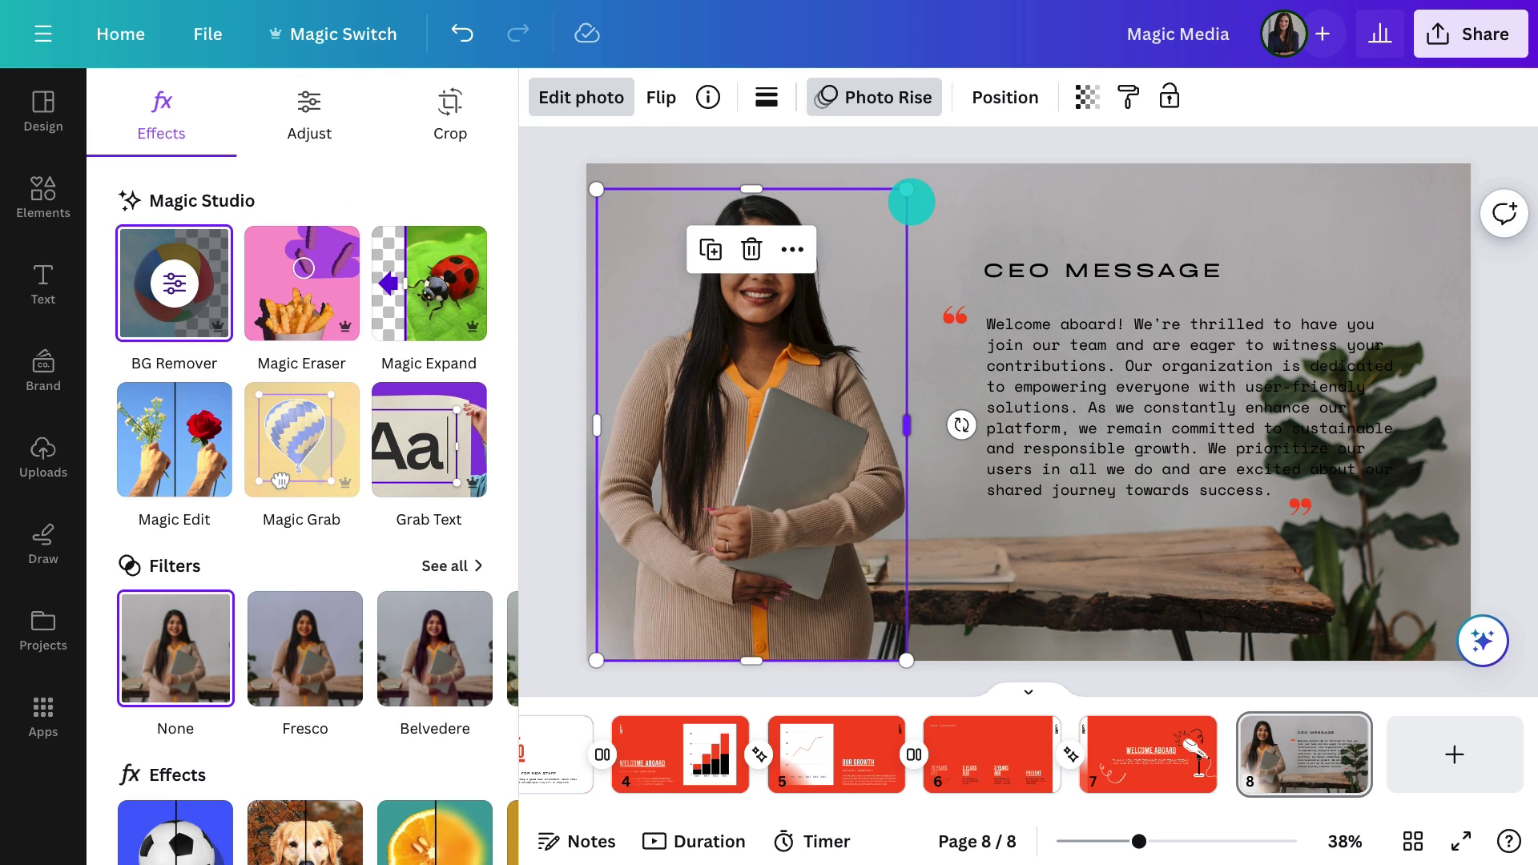
{"action": "left_click_drag", "start_coordinate": [804, 350], "coordinate": [783, 367]}
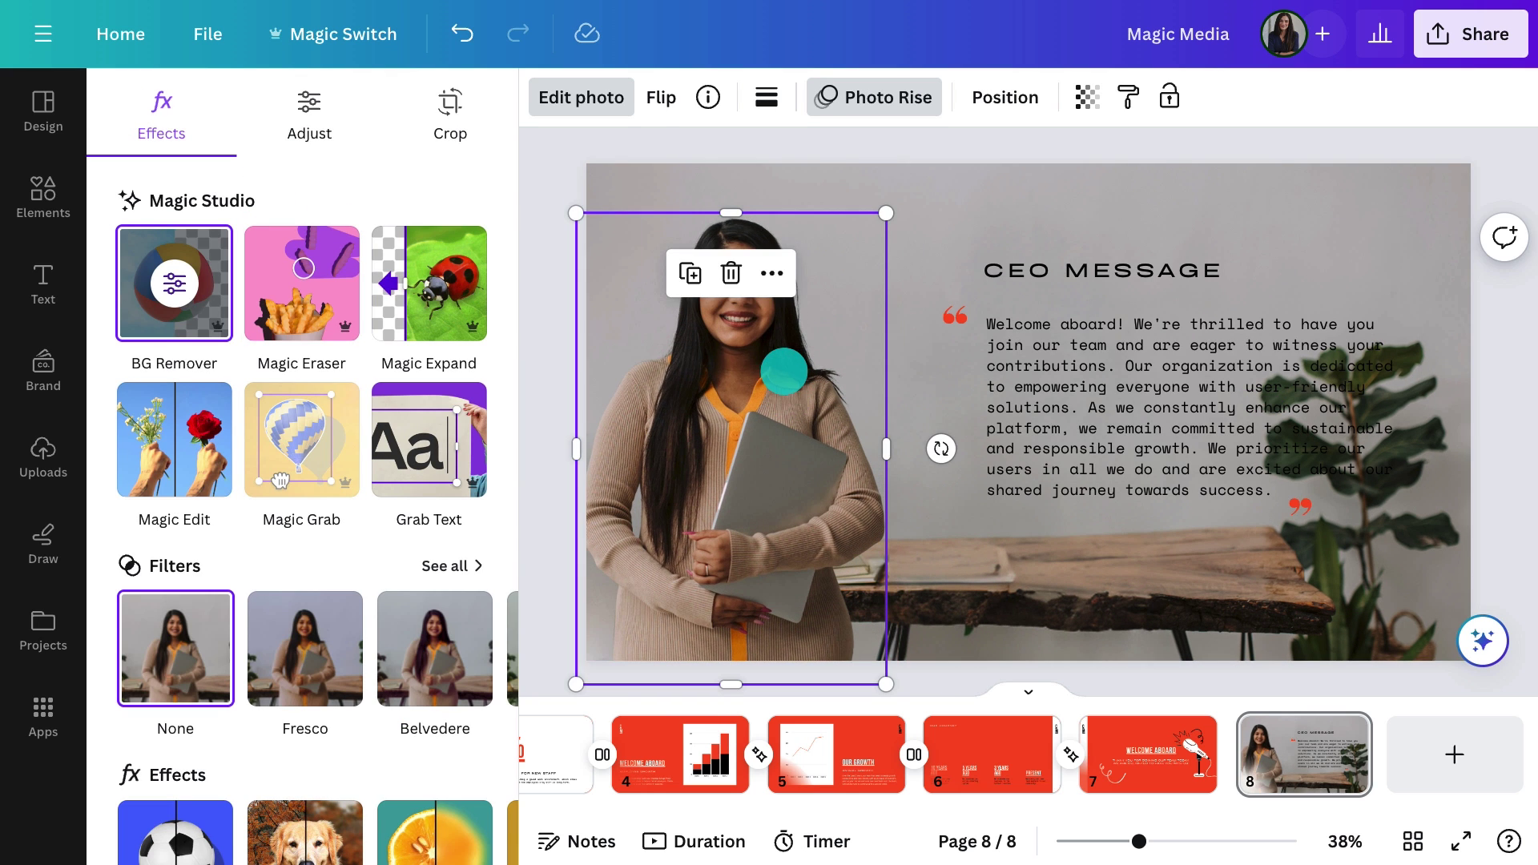
{"action": "left_click", "coordinate": [310, 396]}
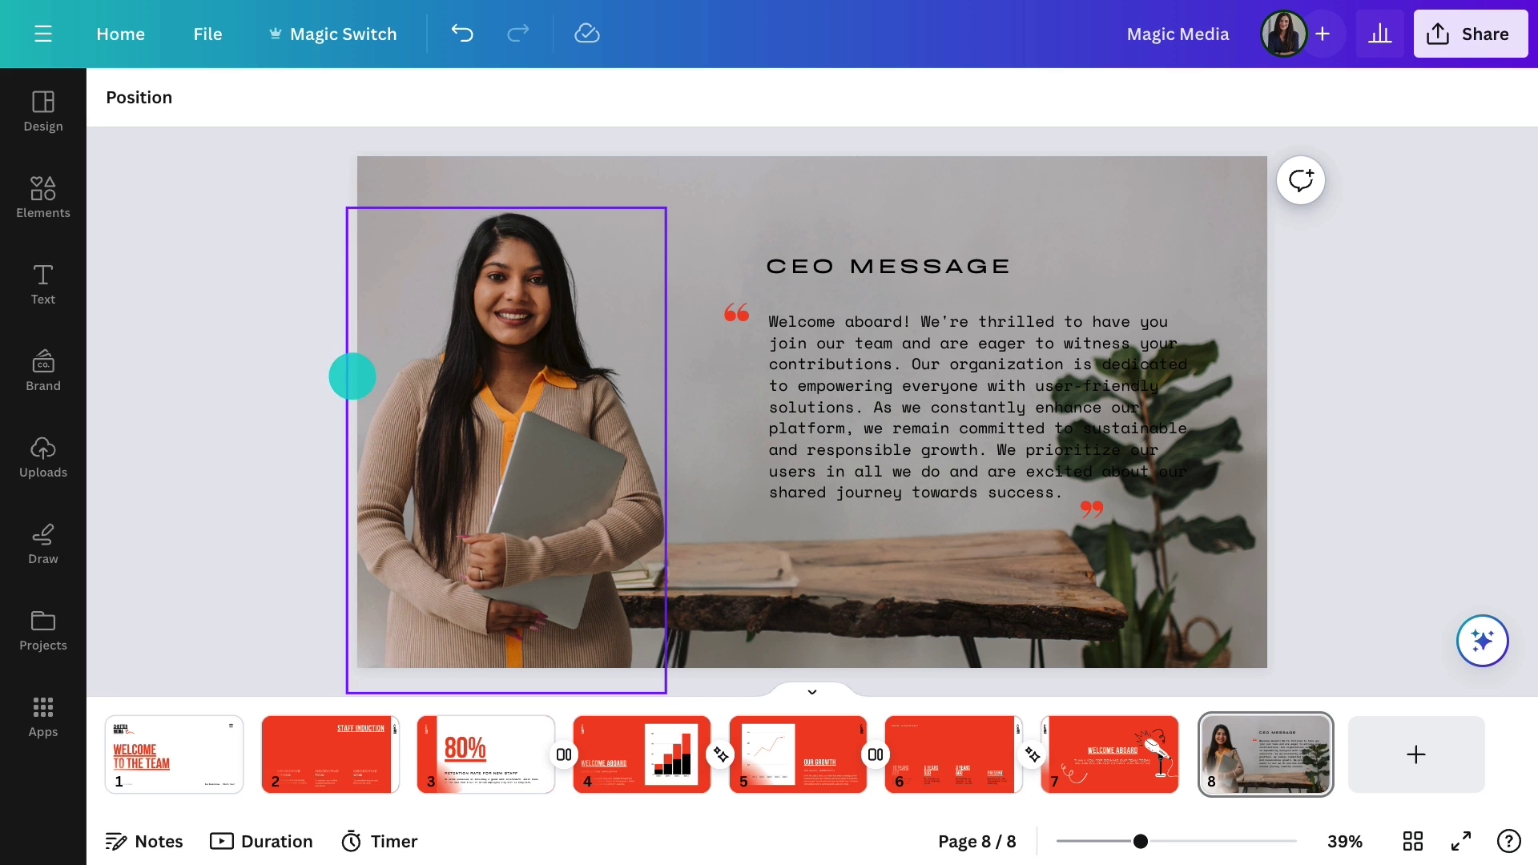
- Start a Magic Edit on the background photo and brush over the wall's upper-right area with brush size 41
{"action": "left_click", "coordinate": [714, 209]}
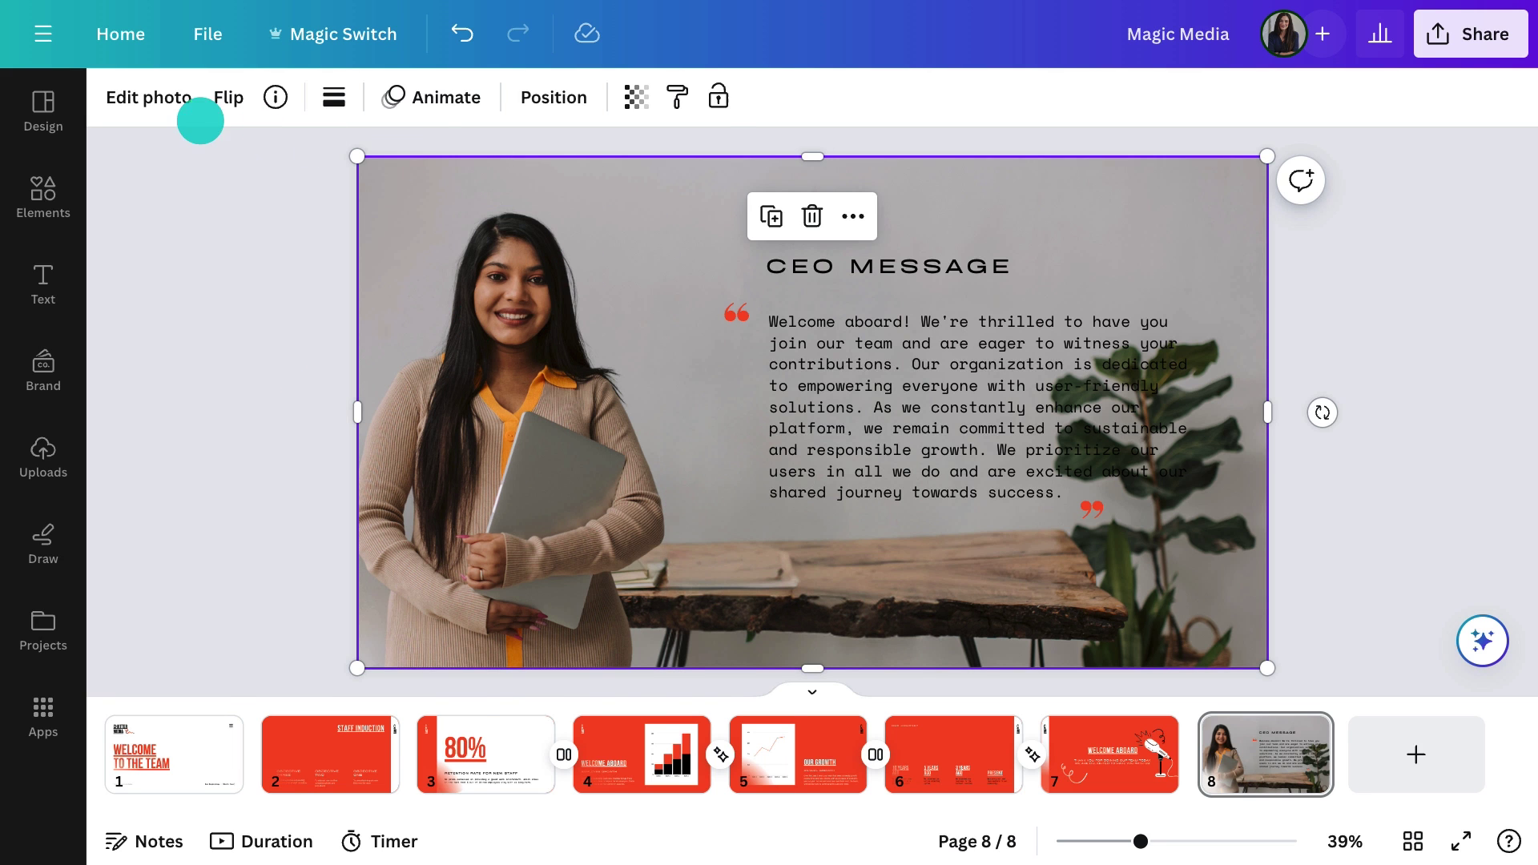
{"action": "left_click", "coordinate": [170, 100]}
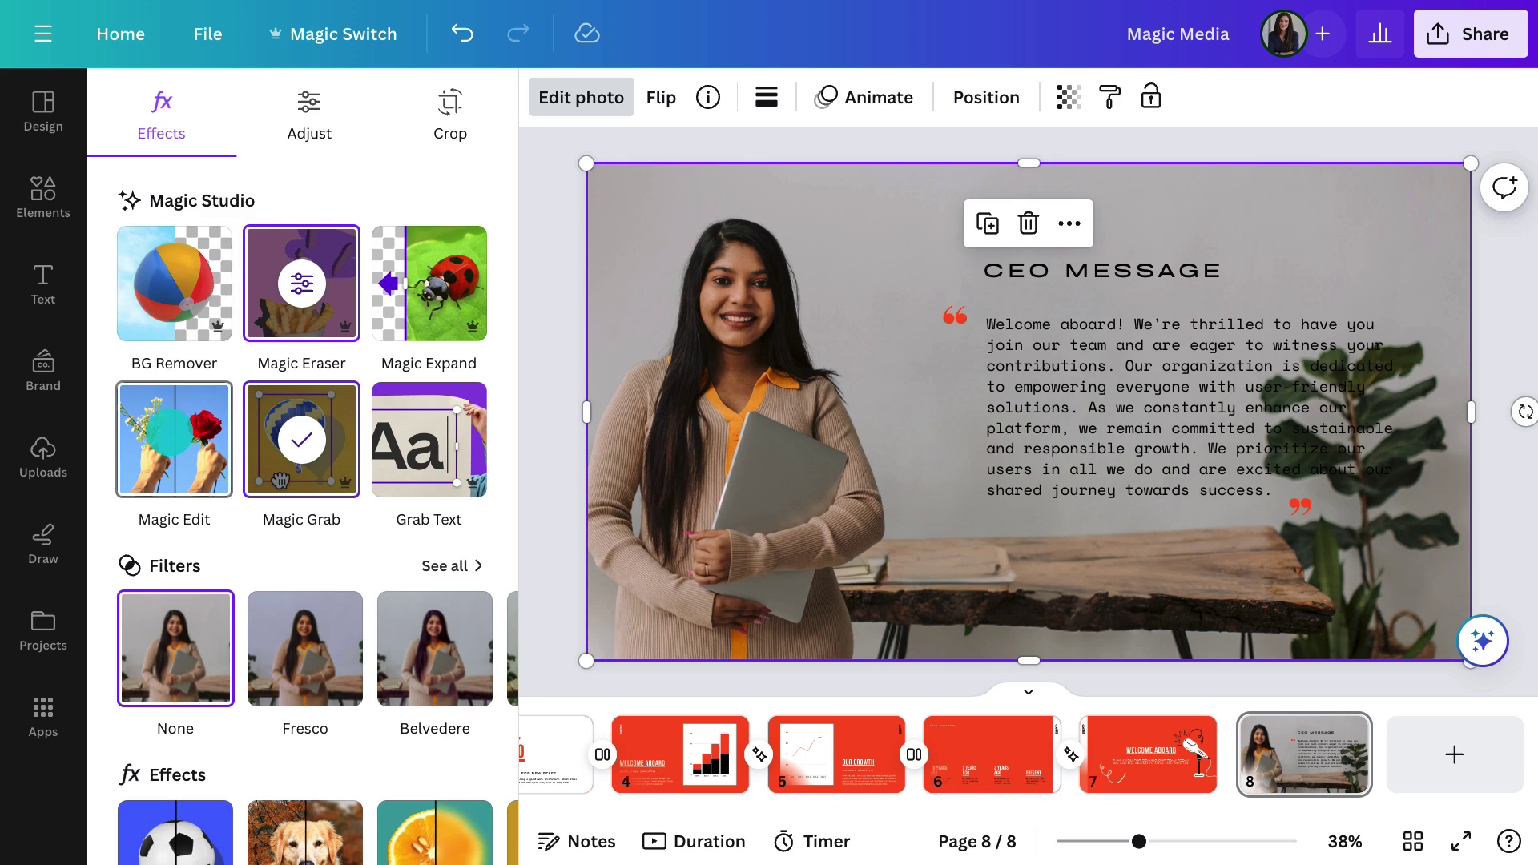
{"action": "left_click", "coordinate": [170, 431]}
{"action": "left_click_drag", "start_coordinate": [181, 252], "coordinate": [267, 252]}
{"action": "mouse_move", "coordinate": [1356, 175]}
{"action": "left_mouse_down"}
{"action": "mouse_move", "coordinate": [1402, 192]}
{"action": "mouse_move", "coordinate": [1386, 236]}
{"action": "mouse_move", "coordinate": [1460, 202]}
{"action": "mouse_move", "coordinate": [1430, 257]}
{"action": "mouse_move", "coordinate": [1471, 242]}
{"action": "left_mouse_up"}
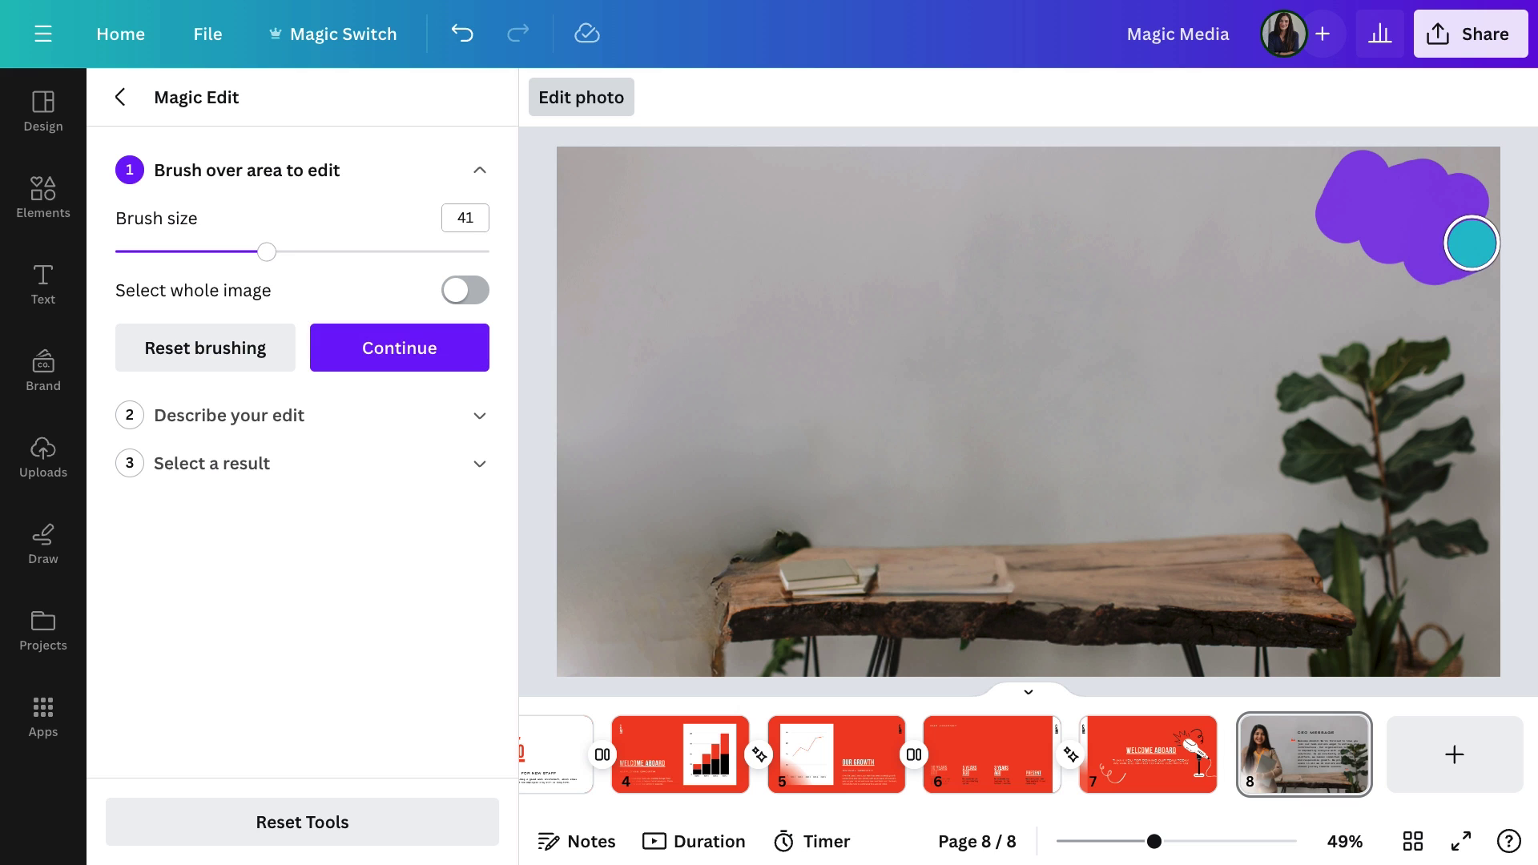
- Describe the edit as "Modern Minimalist Wall Clock" and generate the results for the brushed area
{"action": "left_click", "coordinate": [483, 417]}
{"action": "type", "text": "Modern Minimalist Wall"}
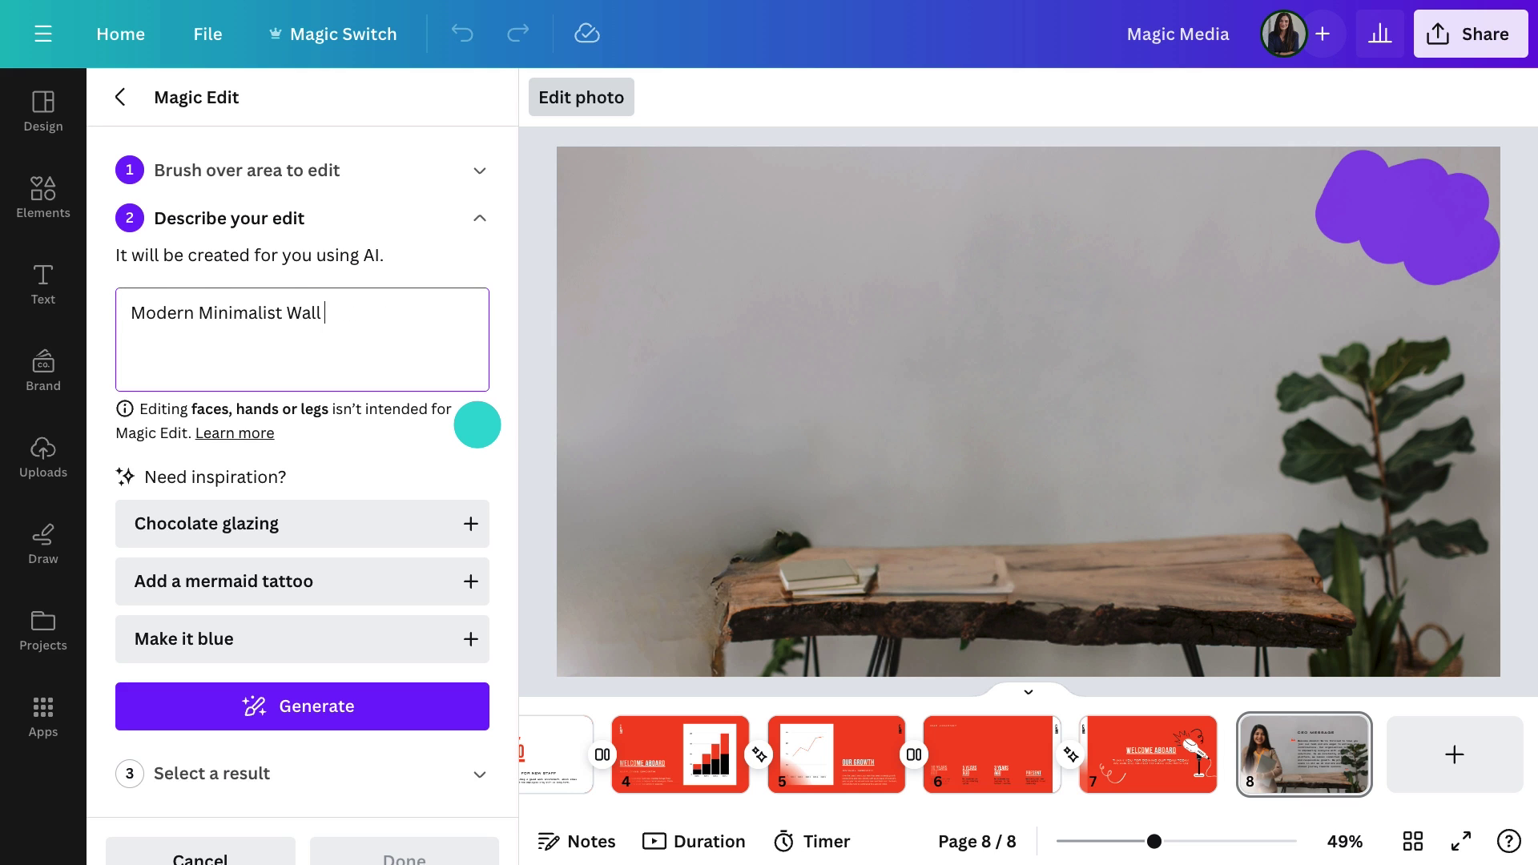
{"action": "type", "text": " Clock"}
{"action": "left_click", "coordinate": [325, 707]}
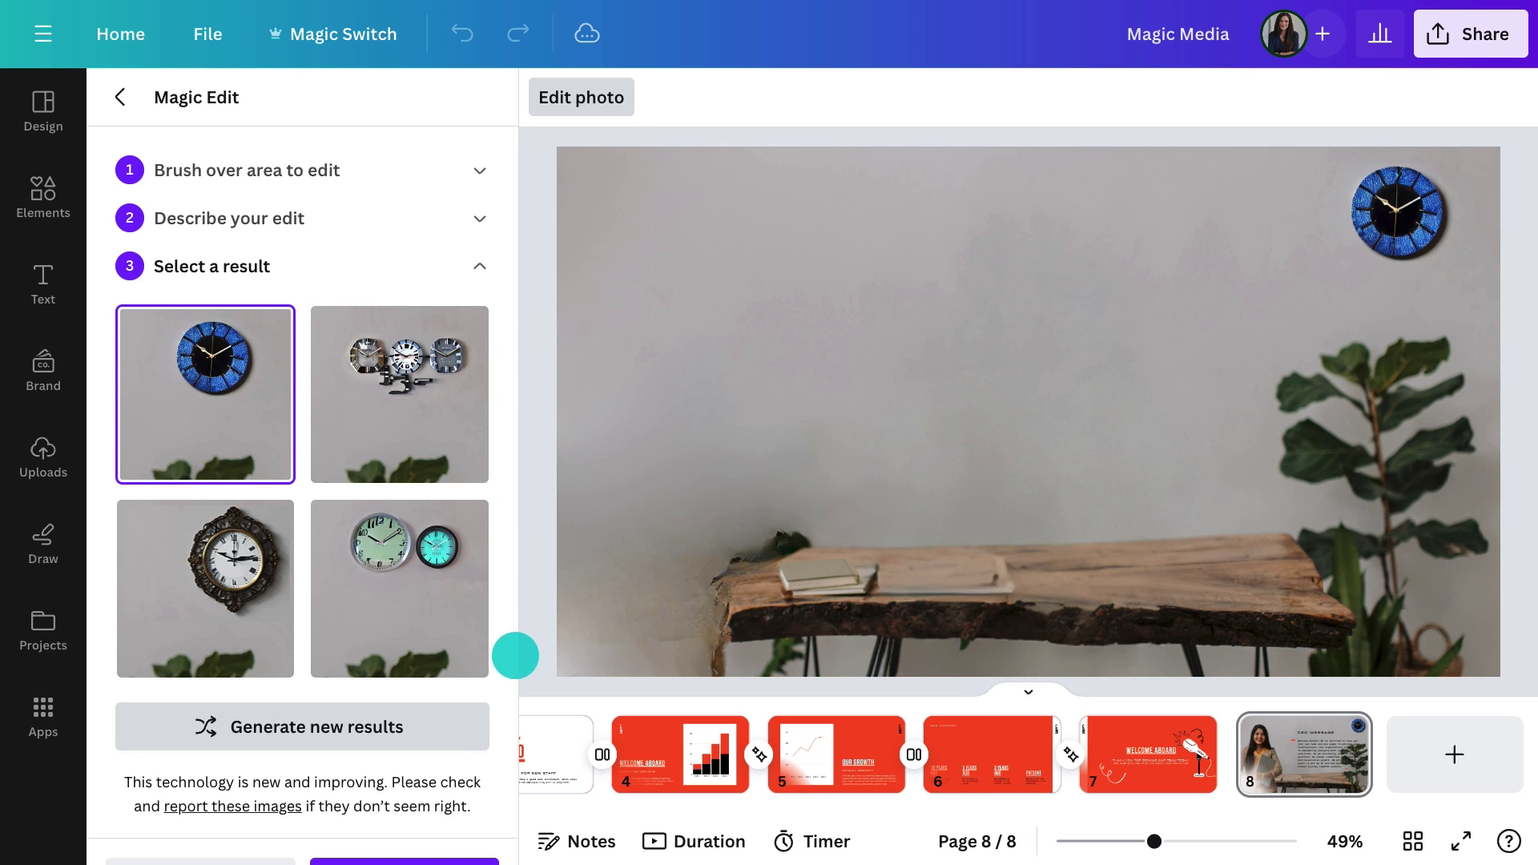
- Choose the ornate dark-framed clock from the Magic Edit results and finish editing the background photo
{"action": "left_click", "coordinate": [183, 621]}
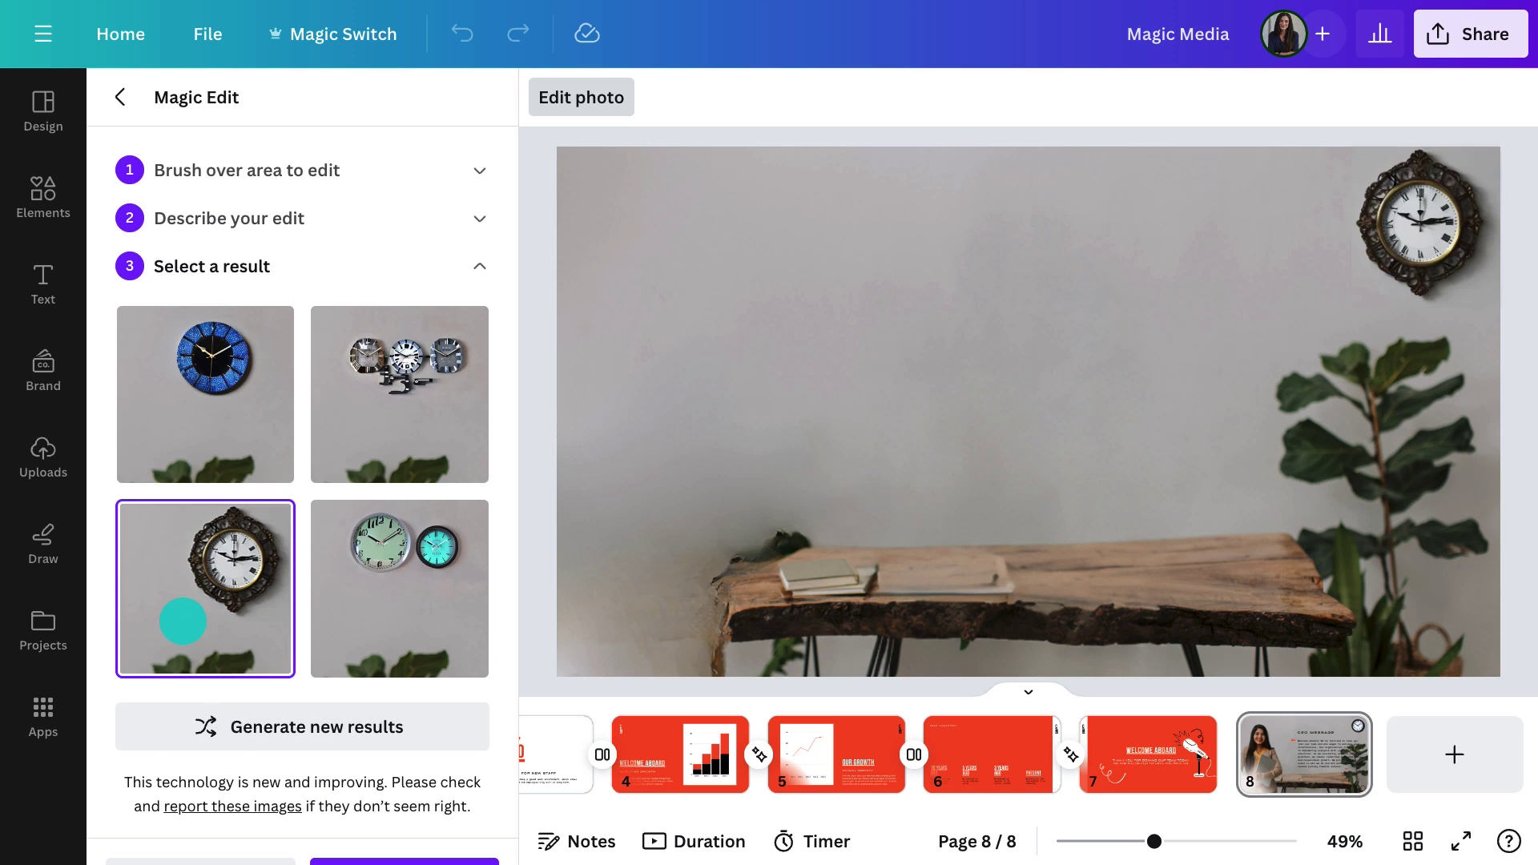
{"action": "left_click", "coordinate": [404, 860]}
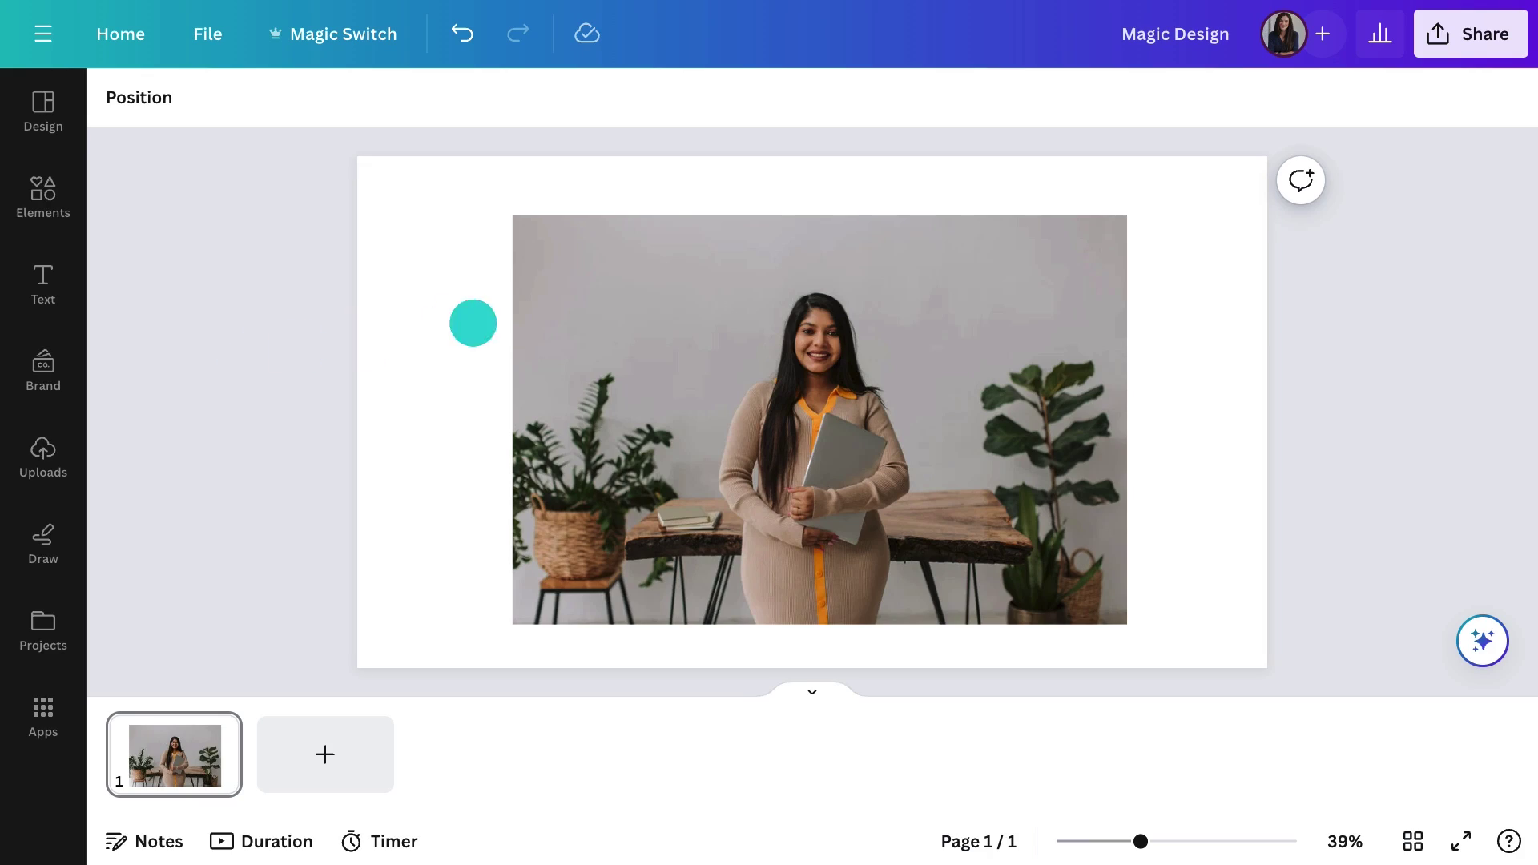
- Extend the office photo to the Whole Page size with Magic Expand, keeping the fourth generated result
{"action": "left_click", "coordinate": [545, 313]}
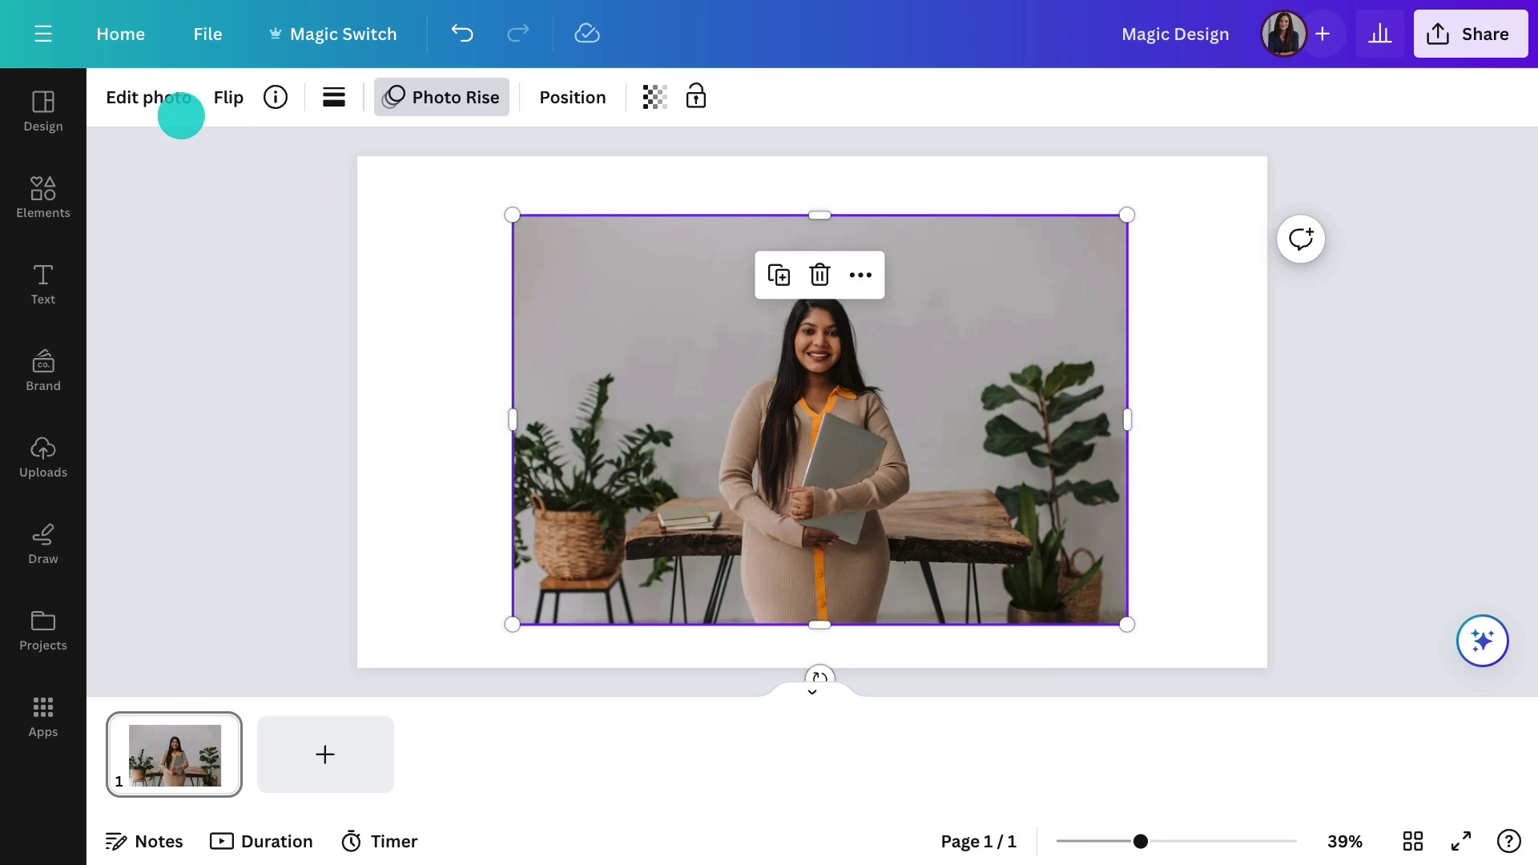
{"action": "left_click", "coordinate": [148, 96]}
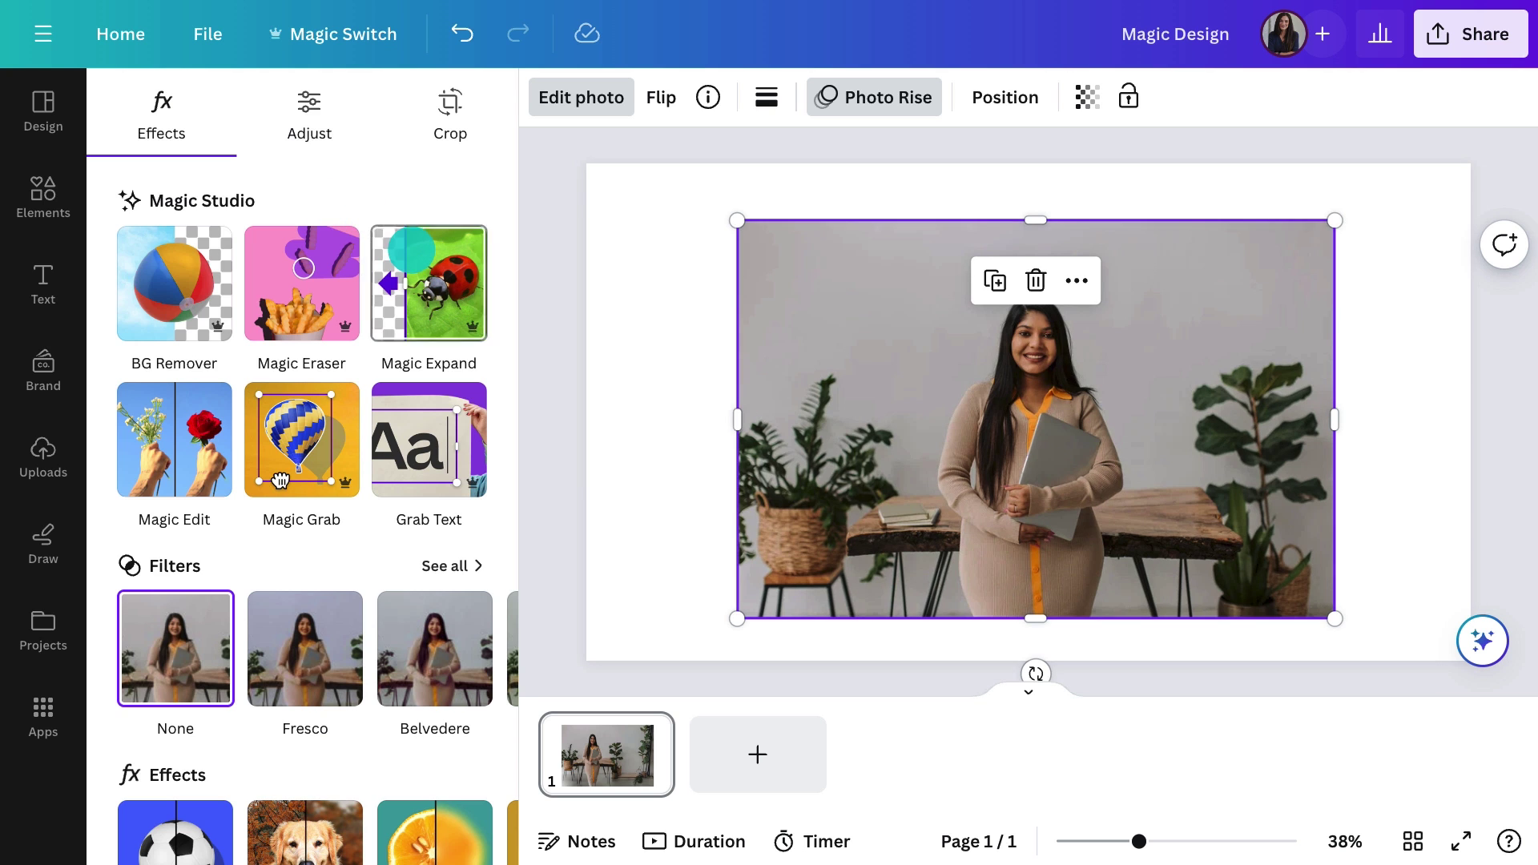
{"action": "left_click", "coordinate": [412, 247]}
{"action": "left_click", "coordinate": [312, 332]}
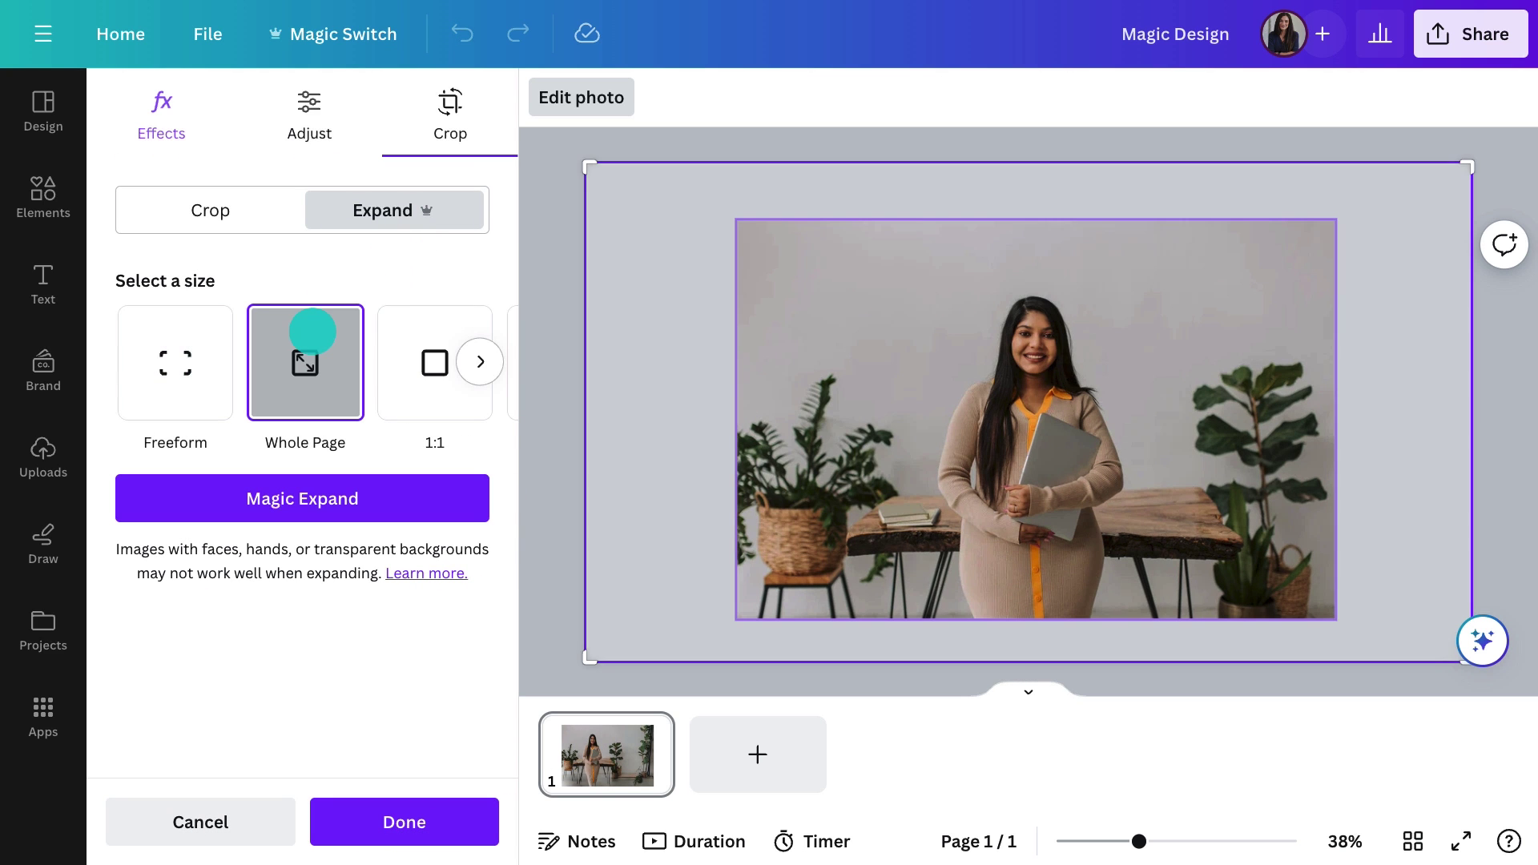
{"action": "left_click", "coordinate": [334, 487]}
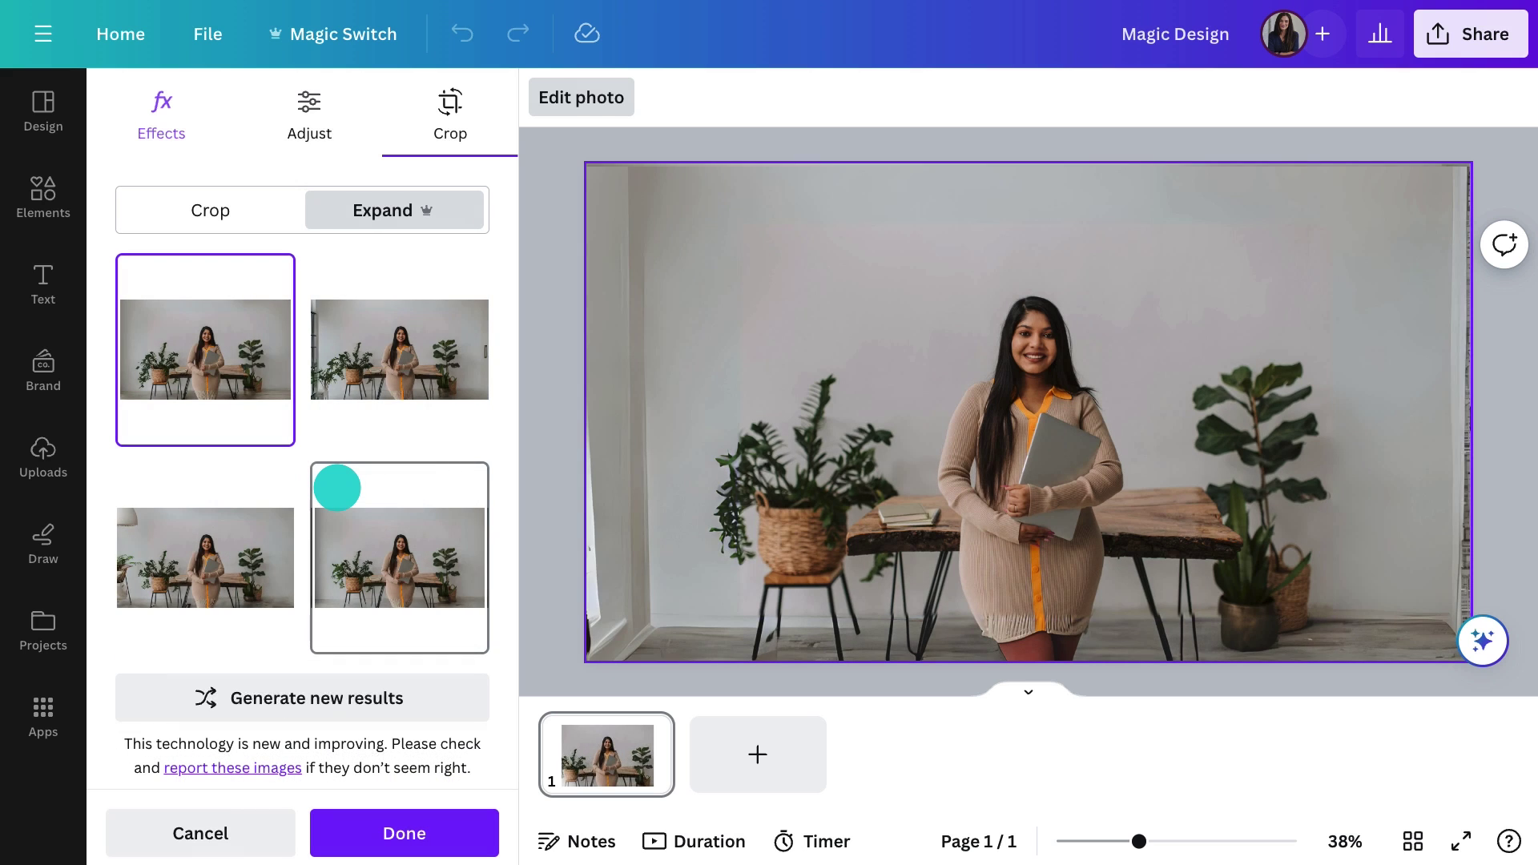
{"action": "left_click", "coordinate": [433, 574]}
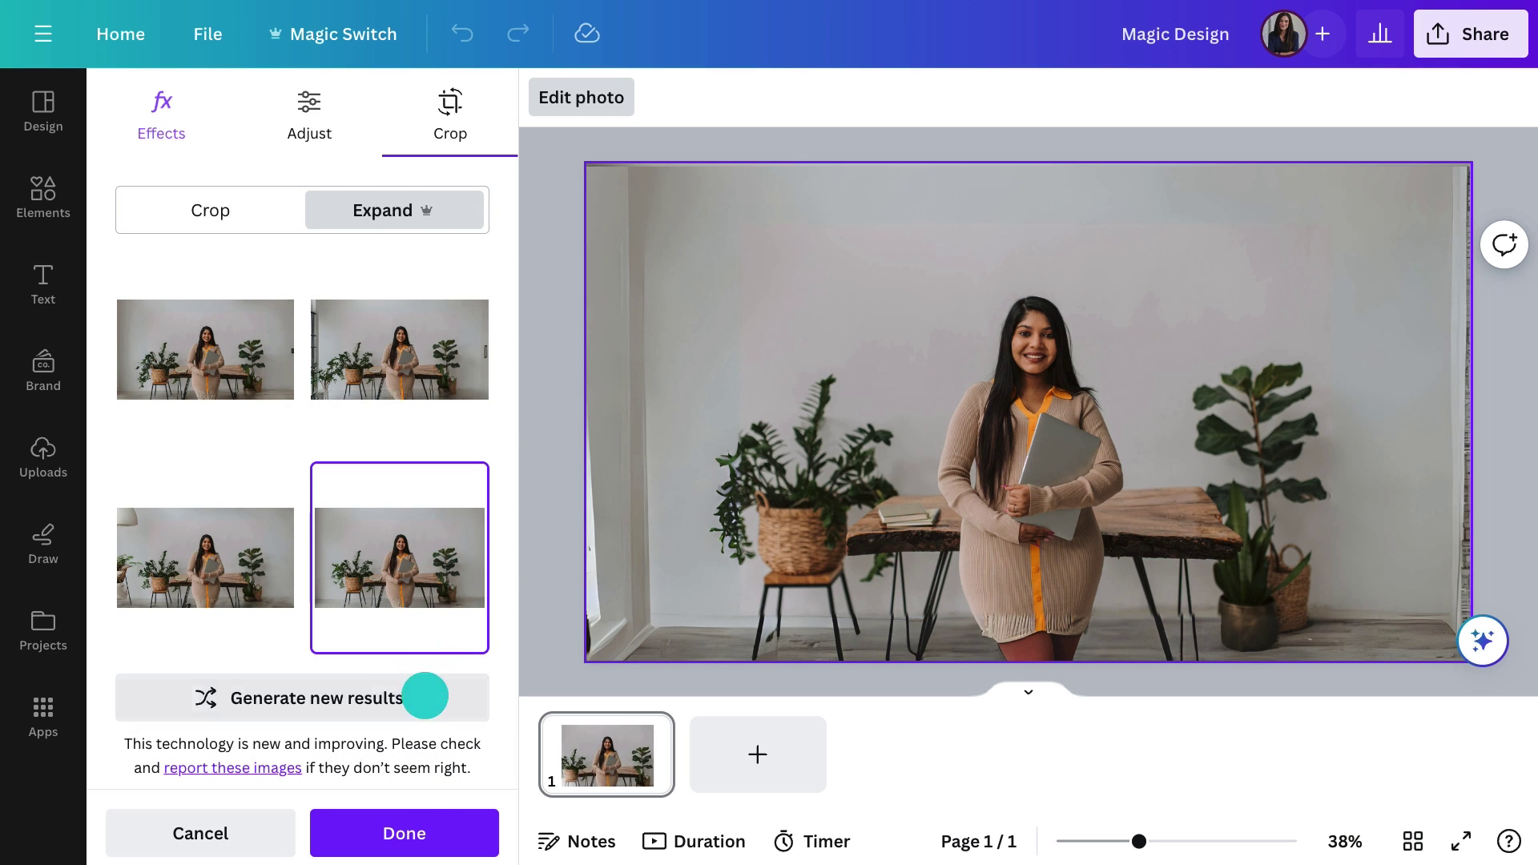
{"action": "left_click", "coordinate": [415, 814]}
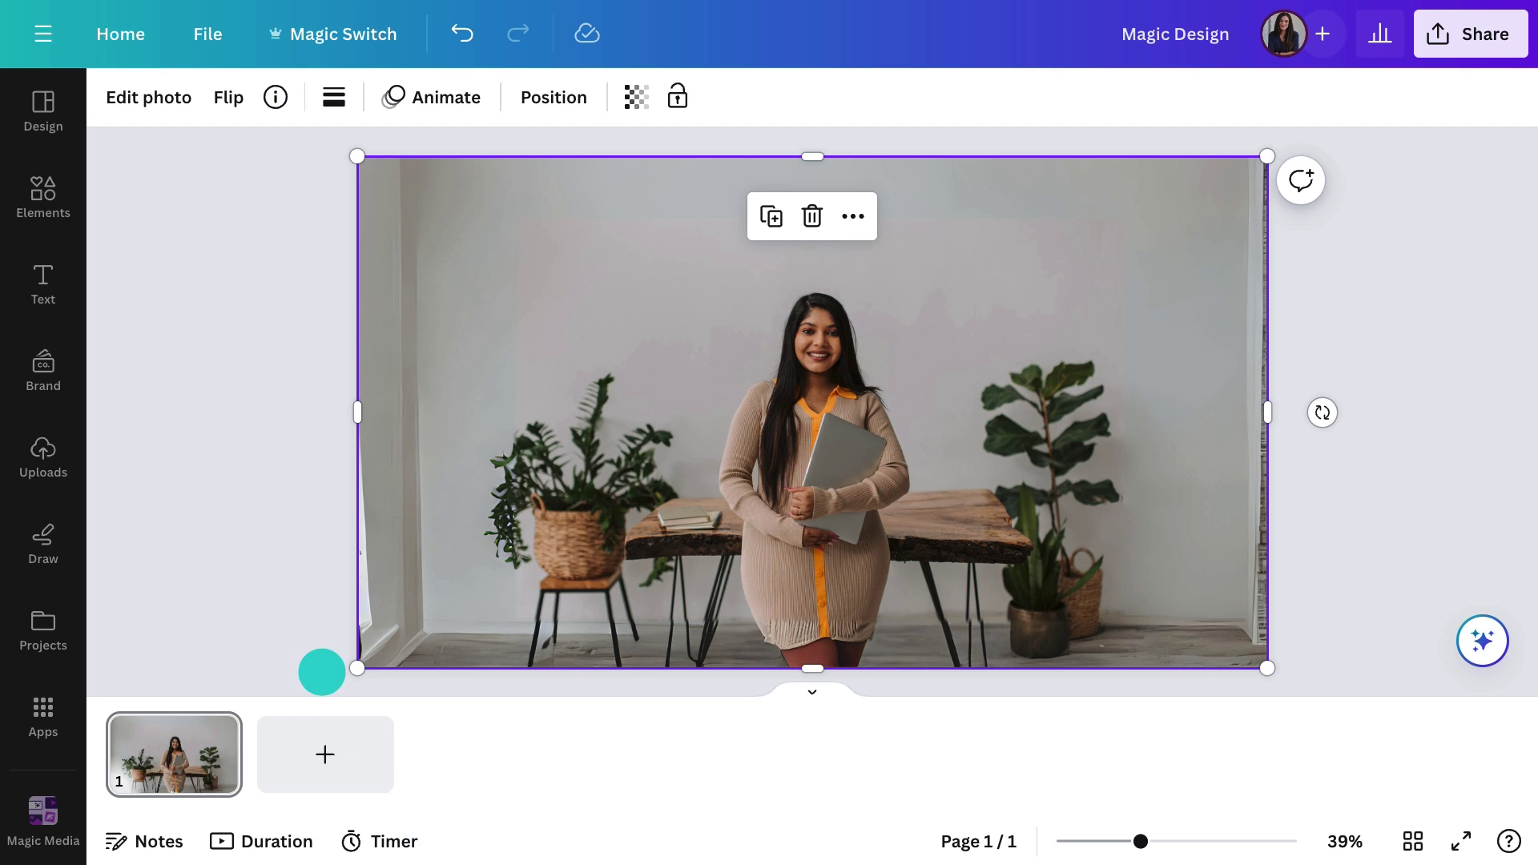
- Generate images with Magic Media's Text to Image from the description "A painting in a frame of a sunset"
{"action": "left_click", "coordinate": [27, 214]}
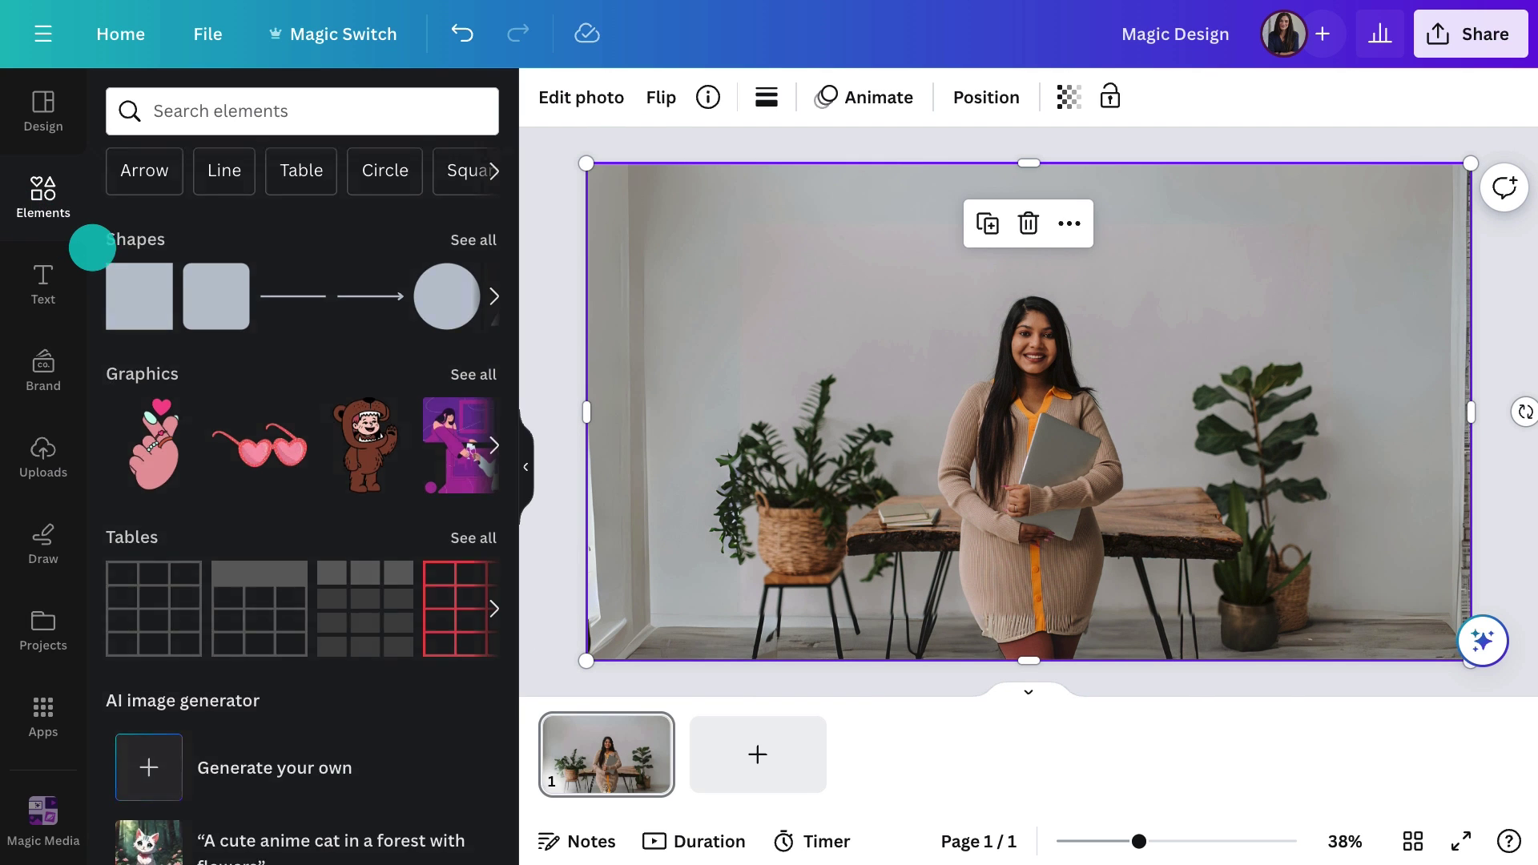
{"action": "scroll", "coordinate": [90, 246], "scroll_direction": "down", "scroll_amount": 5}
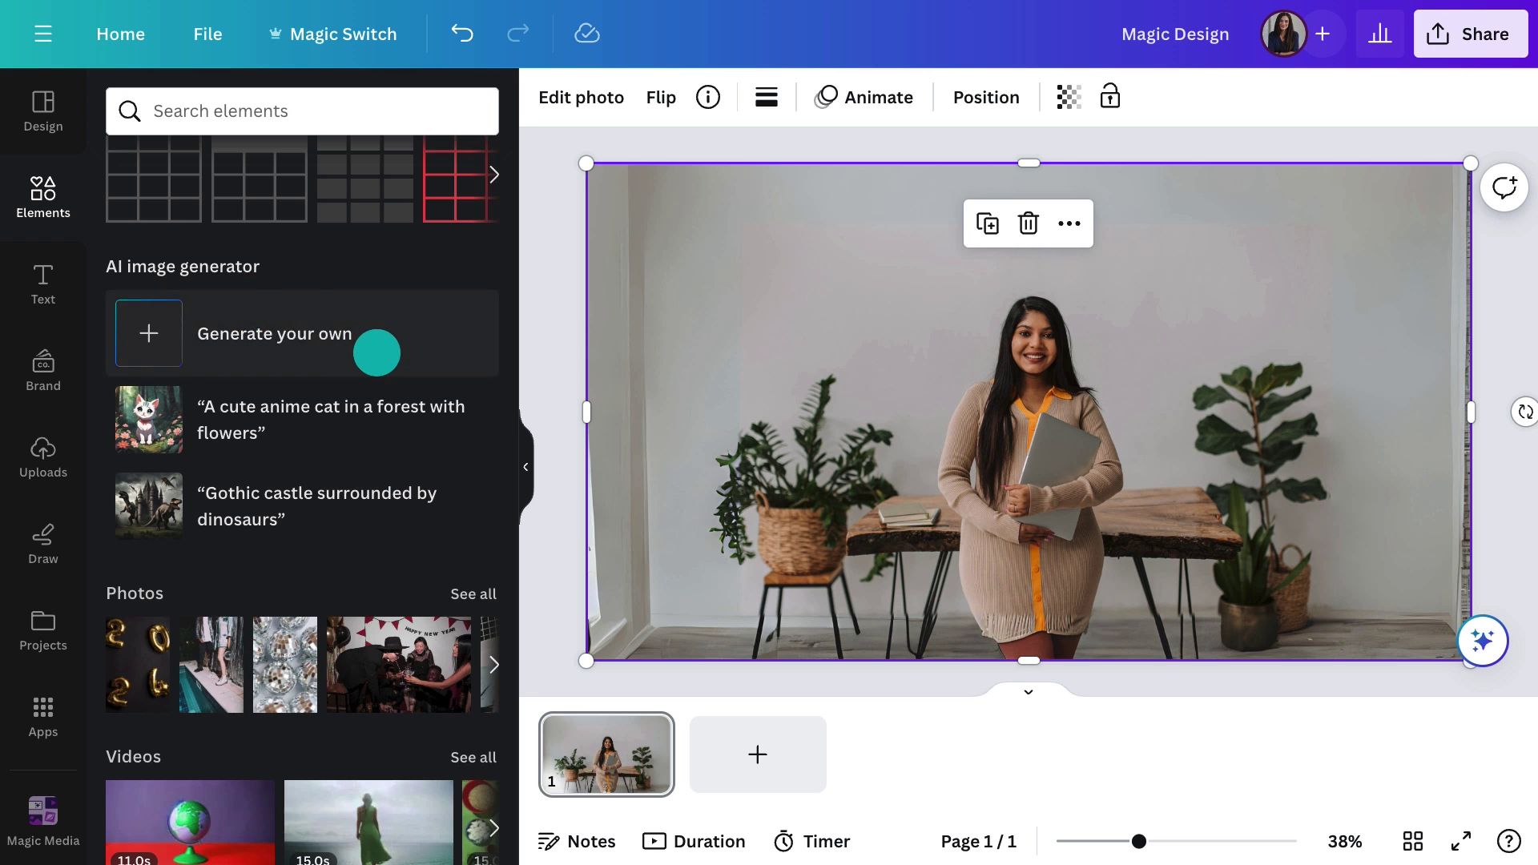
{"action": "left_click", "coordinate": [377, 350]}
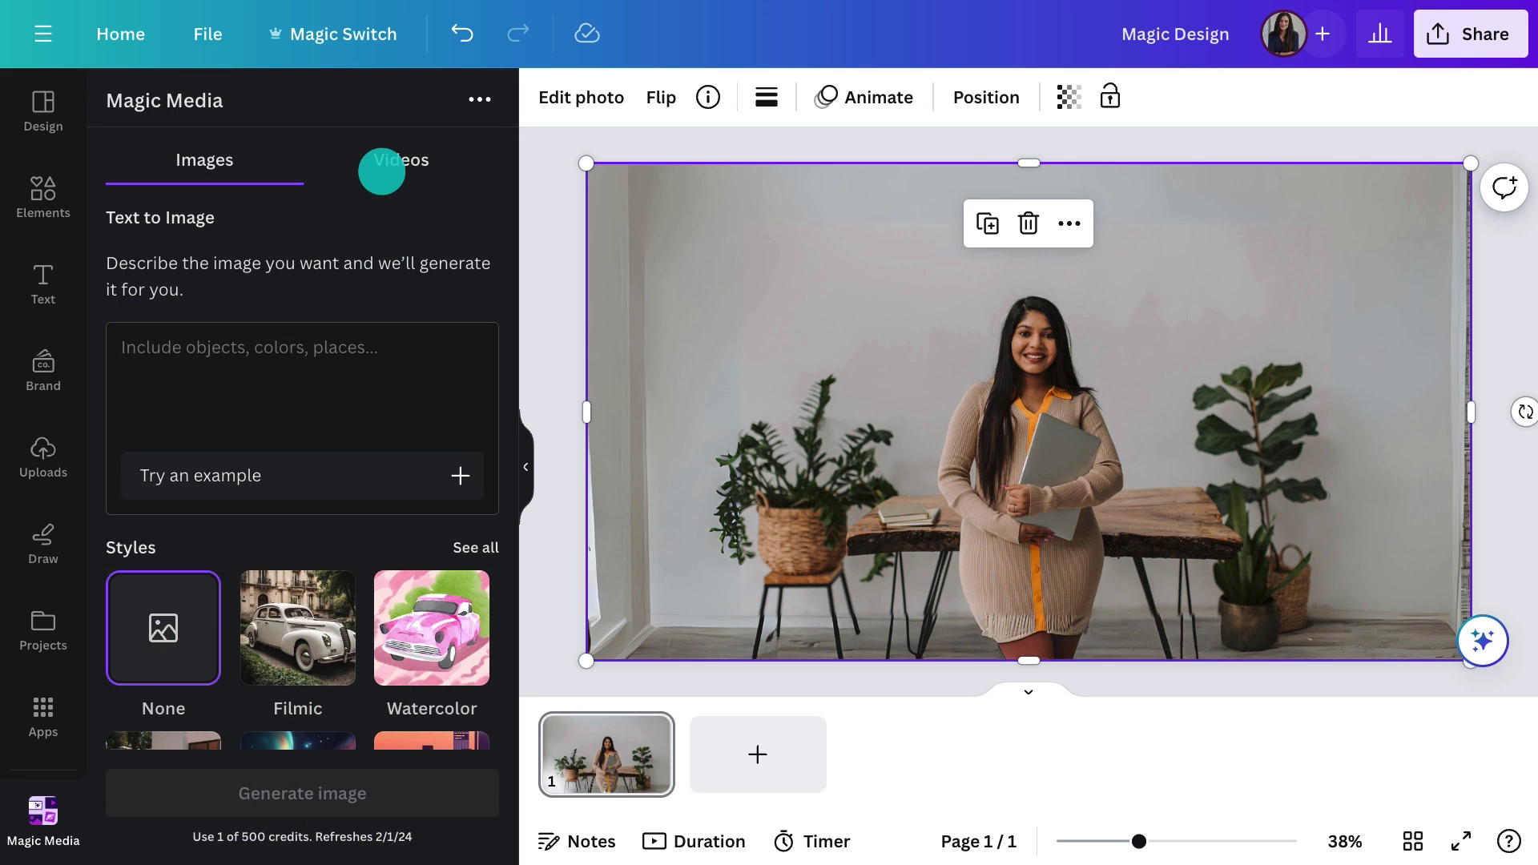
{"action": "left_click", "coordinate": [381, 162]}
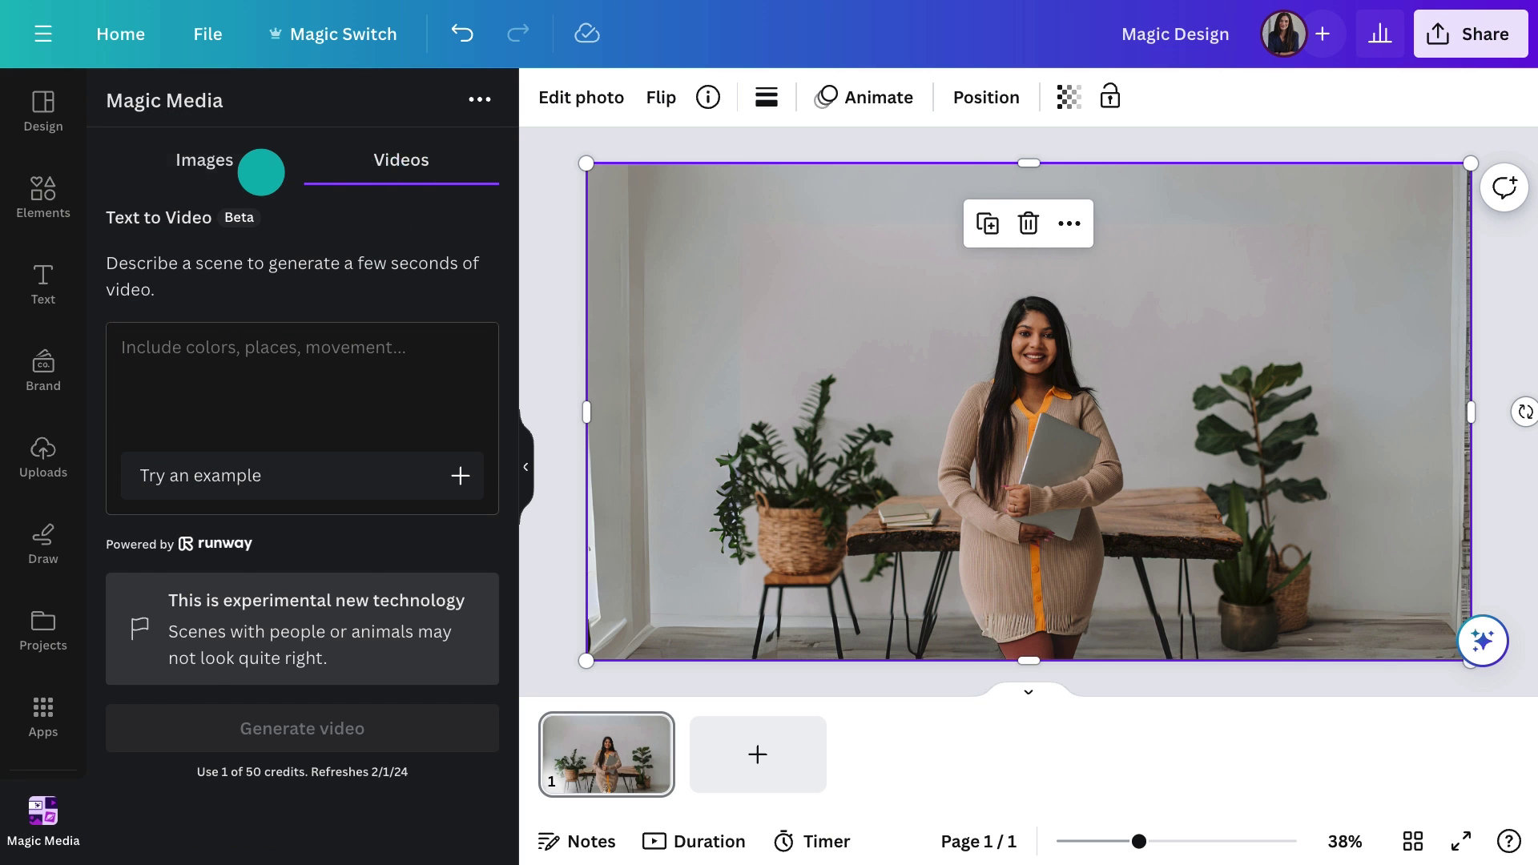
{"action": "left_click", "coordinate": [261, 171]}
{"action": "left_click", "coordinate": [217, 334]}
{"action": "type", "text": "A"}
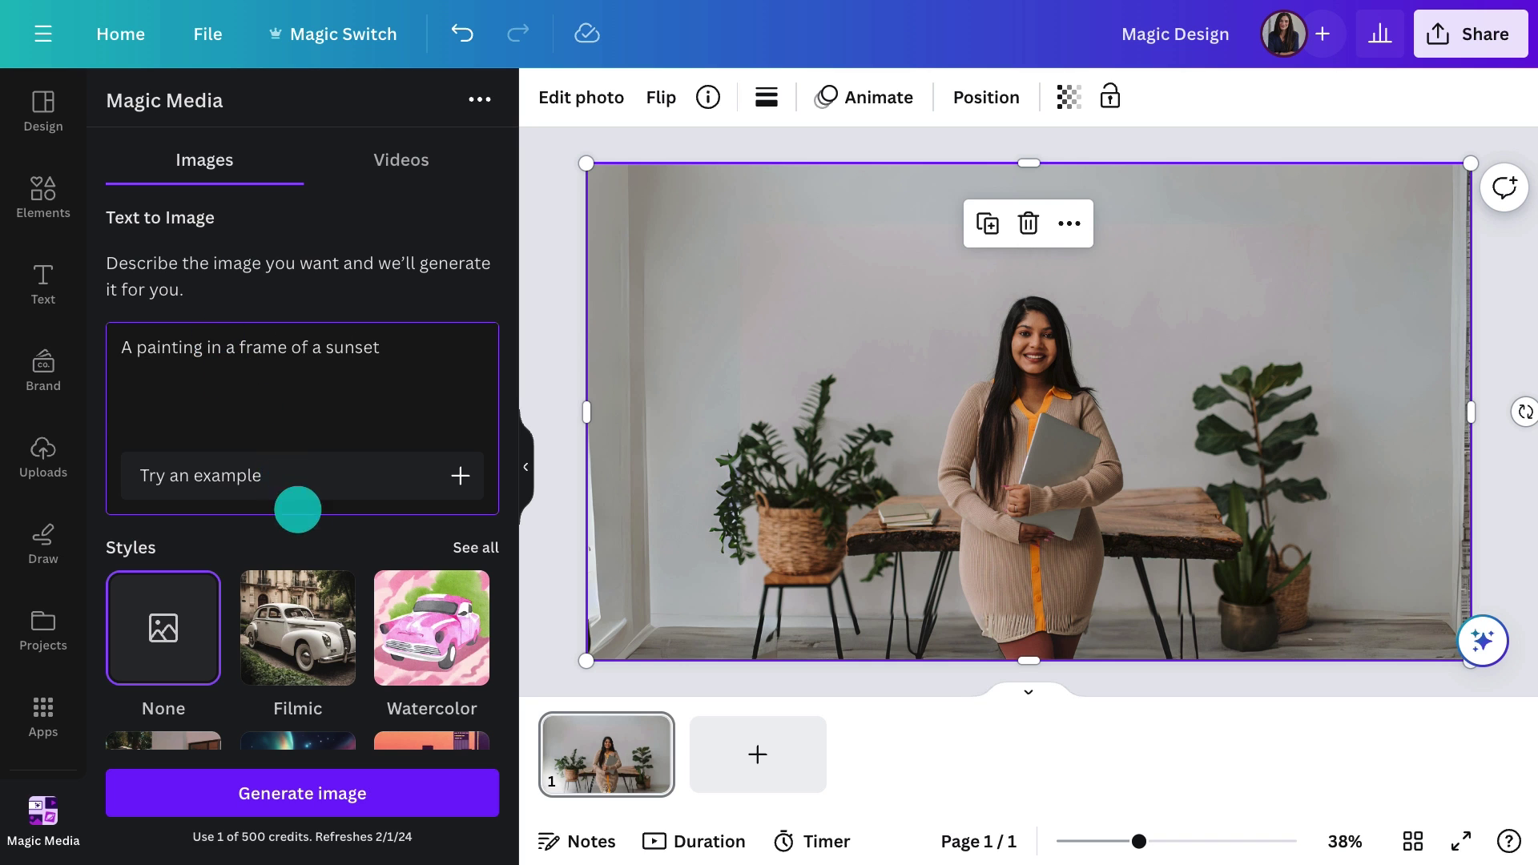
{"action": "left_click", "coordinate": [426, 778]}
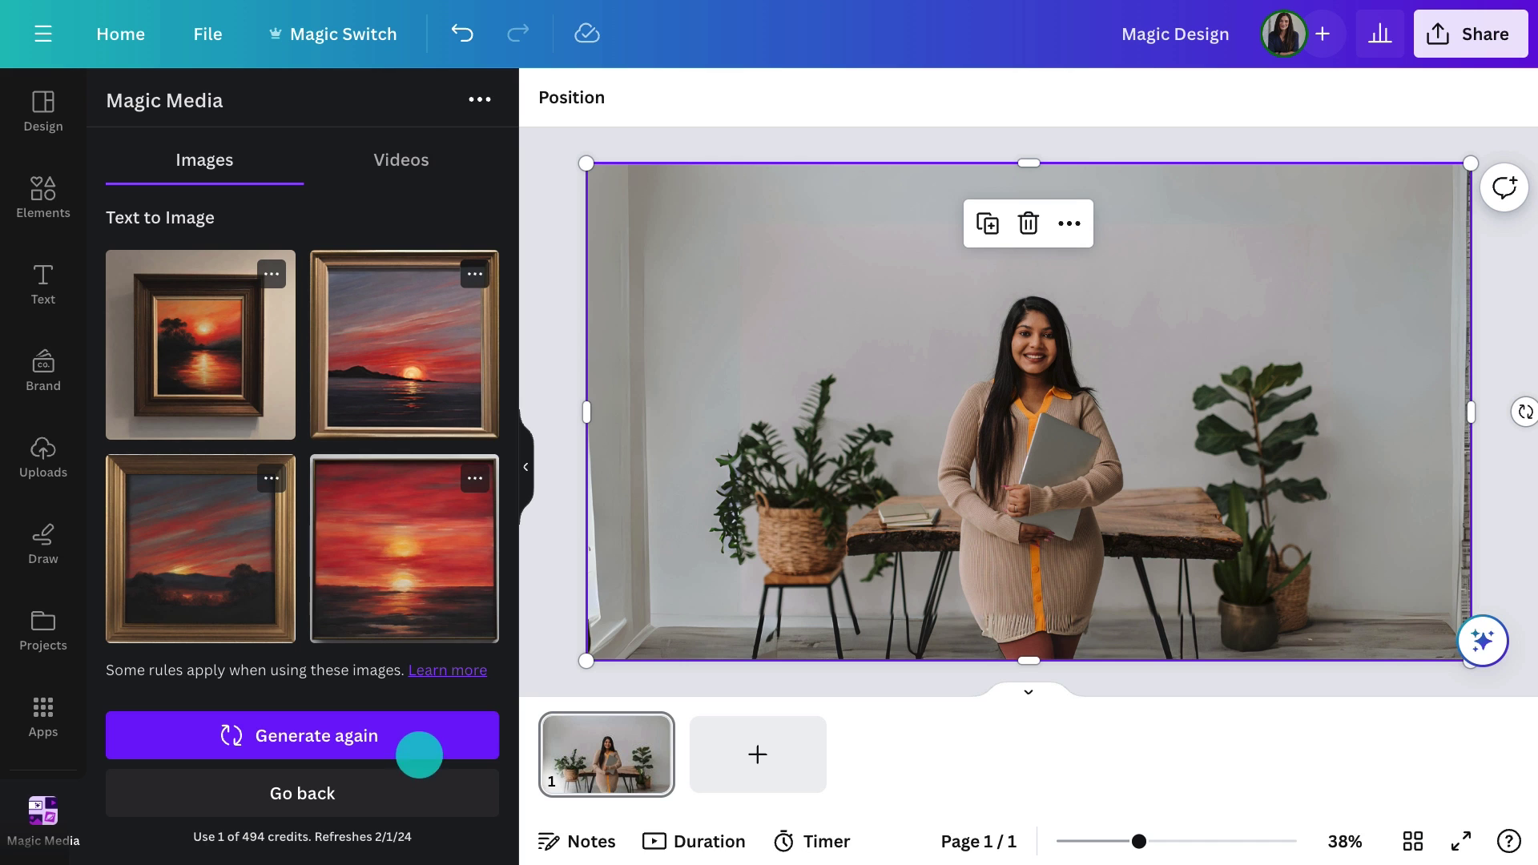
- Place the gold-framed sunset over the sea on the wall behind the woman, separating her from the photo with Magic Grab
{"action": "left_click_drag", "start_coordinate": [405, 346], "coordinate": [1013, 326]}
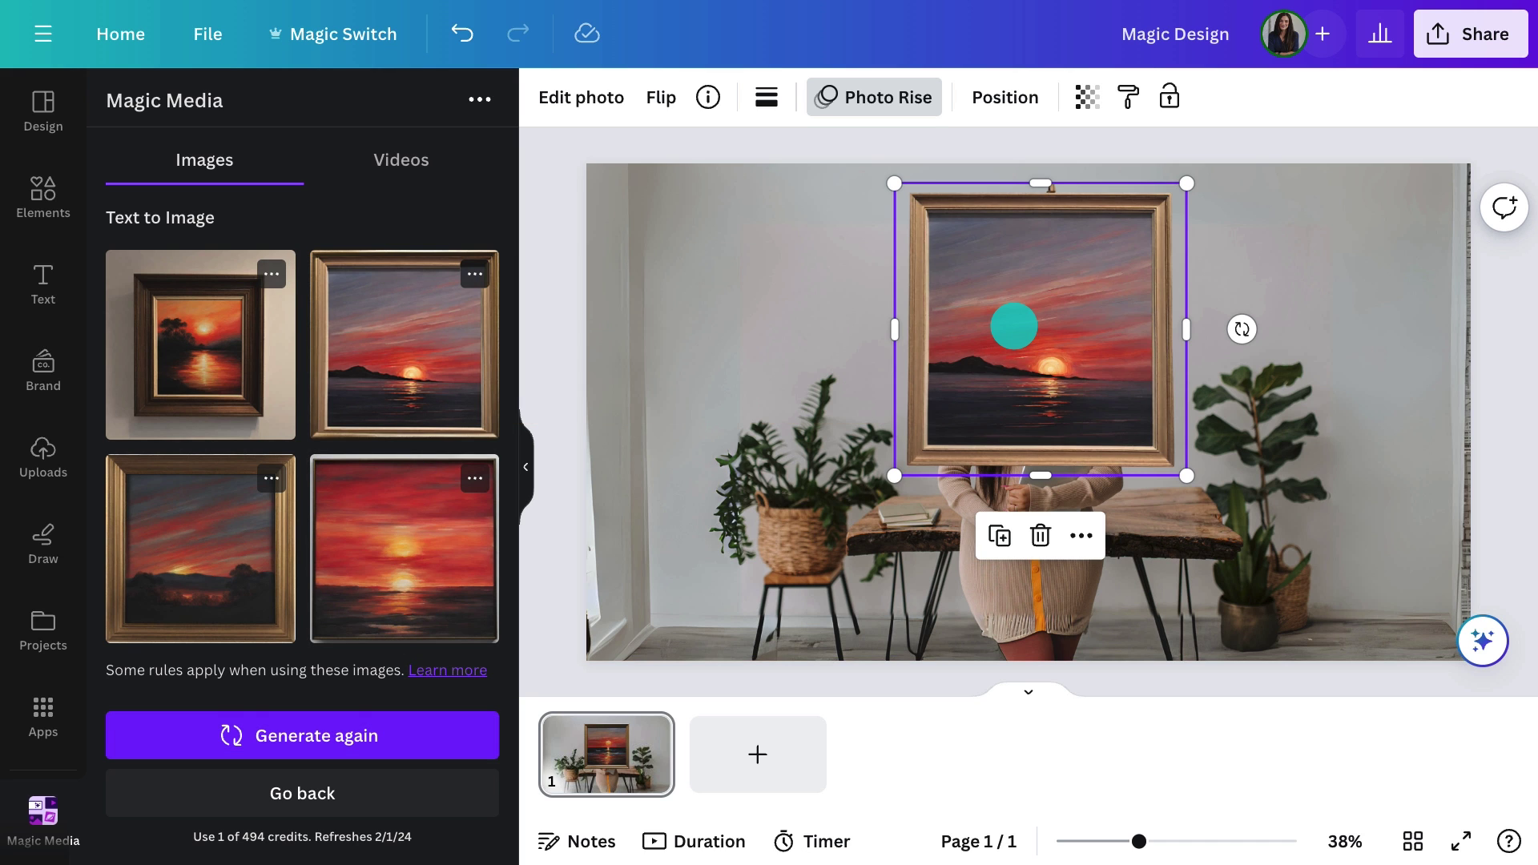
{"action": "left_click", "coordinate": [782, 219]}
{"action": "left_click", "coordinate": [601, 109]}
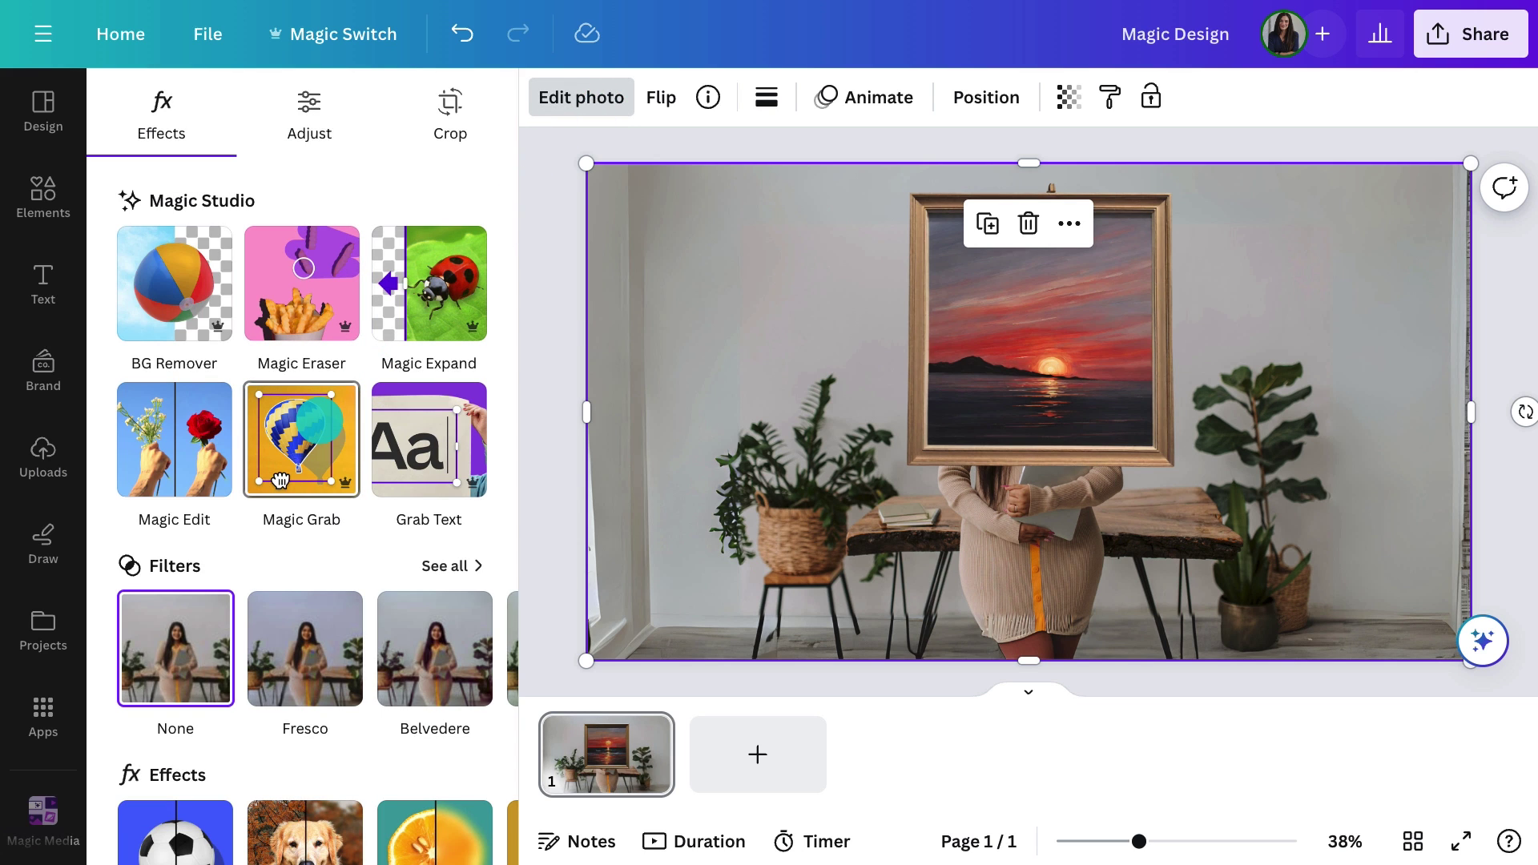
{"action": "left_click", "coordinate": [281, 481]}
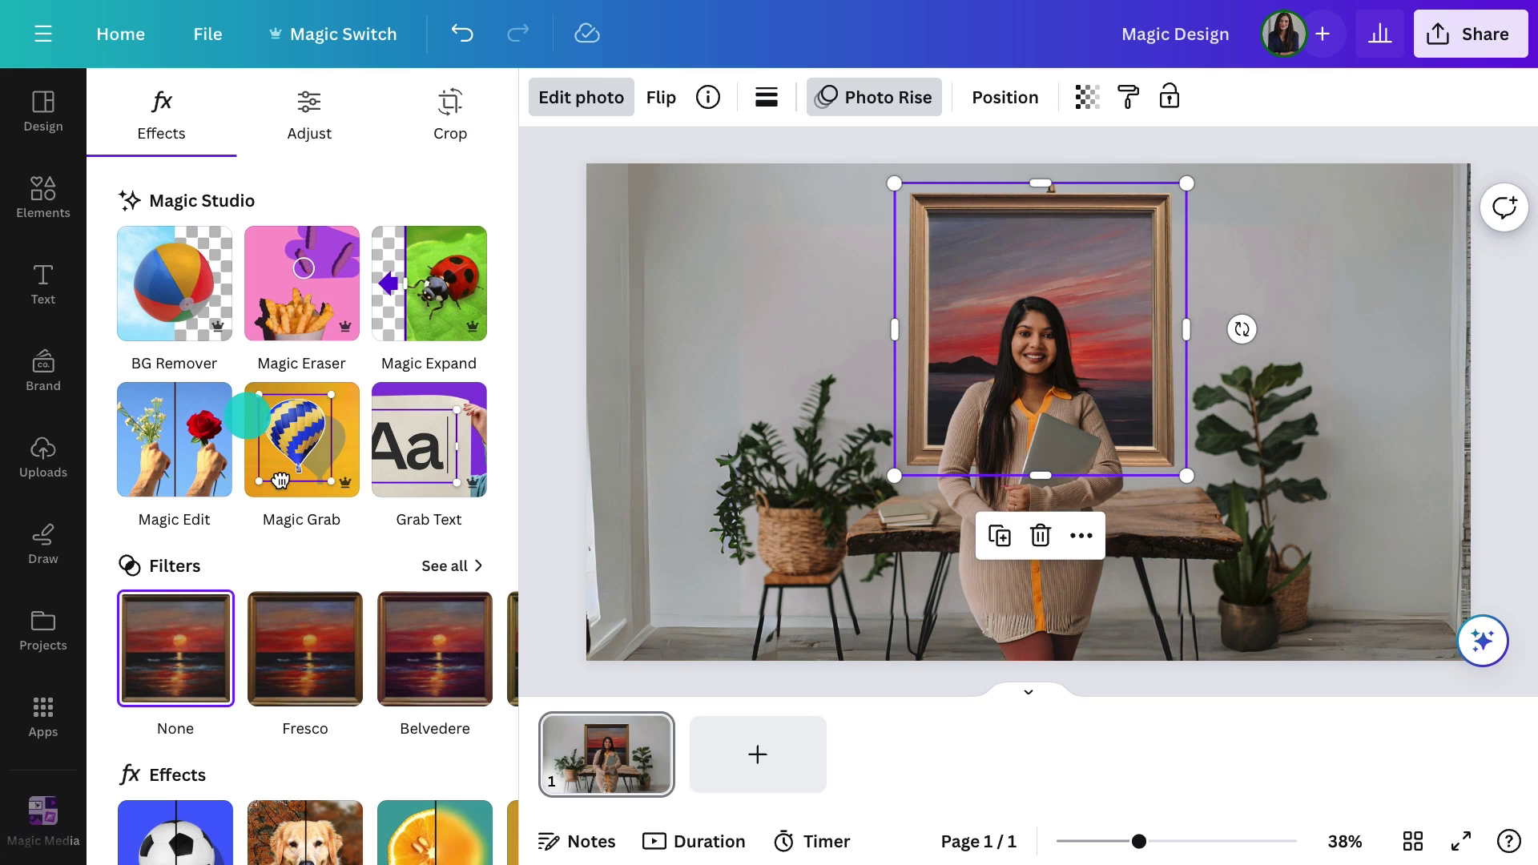
- Apply a Drop shadow to the framed sunset painting and deselect it
{"action": "scroll", "coordinate": [103, 406], "scroll_direction": "down", "scroll_amount": 3}
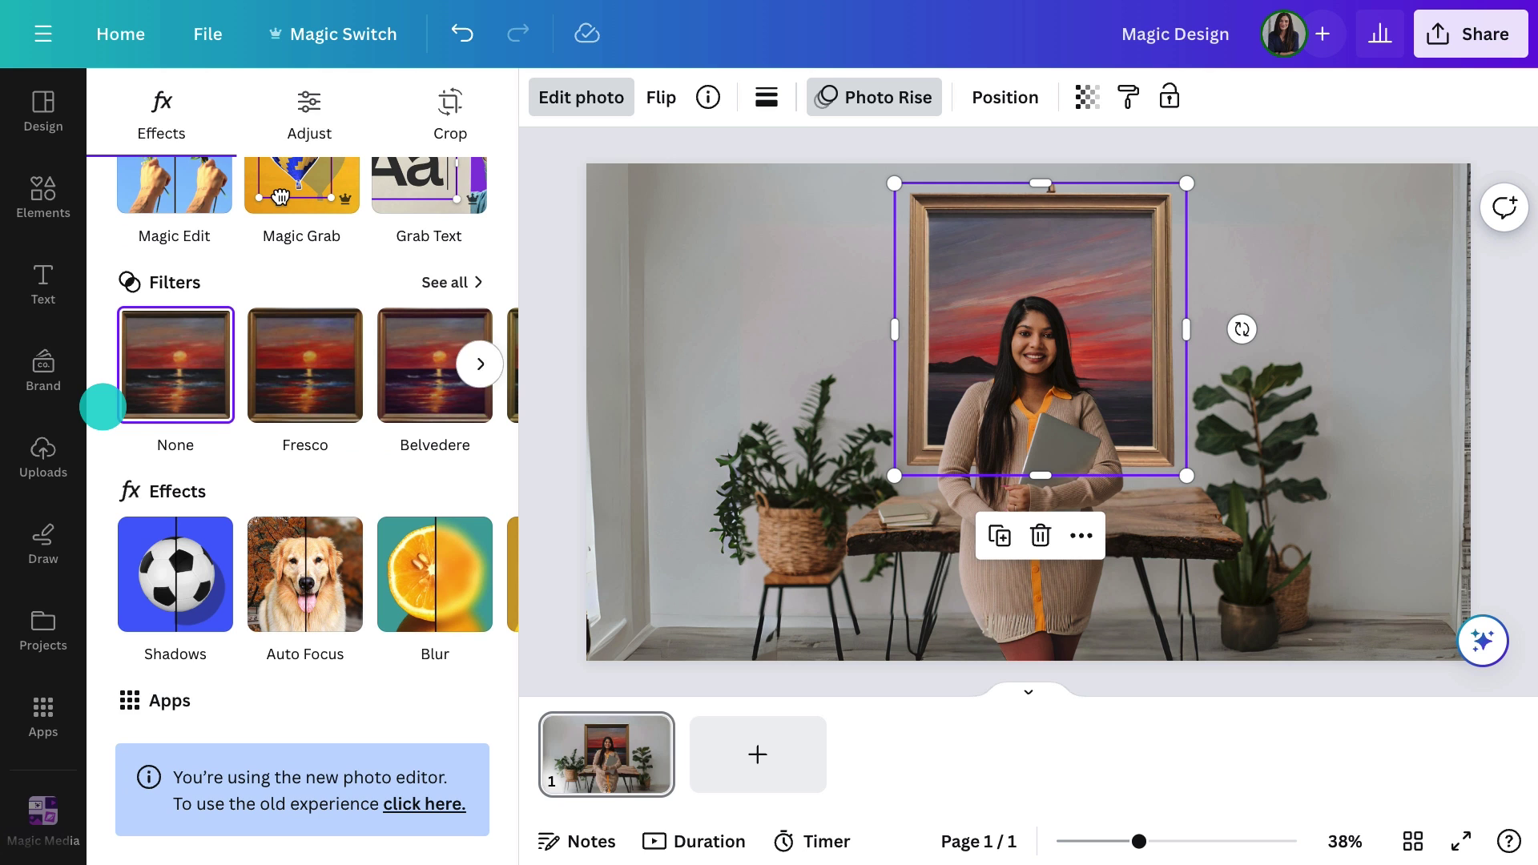
{"action": "left_click", "coordinate": [167, 564]}
{"action": "left_click", "coordinate": [275, 380]}
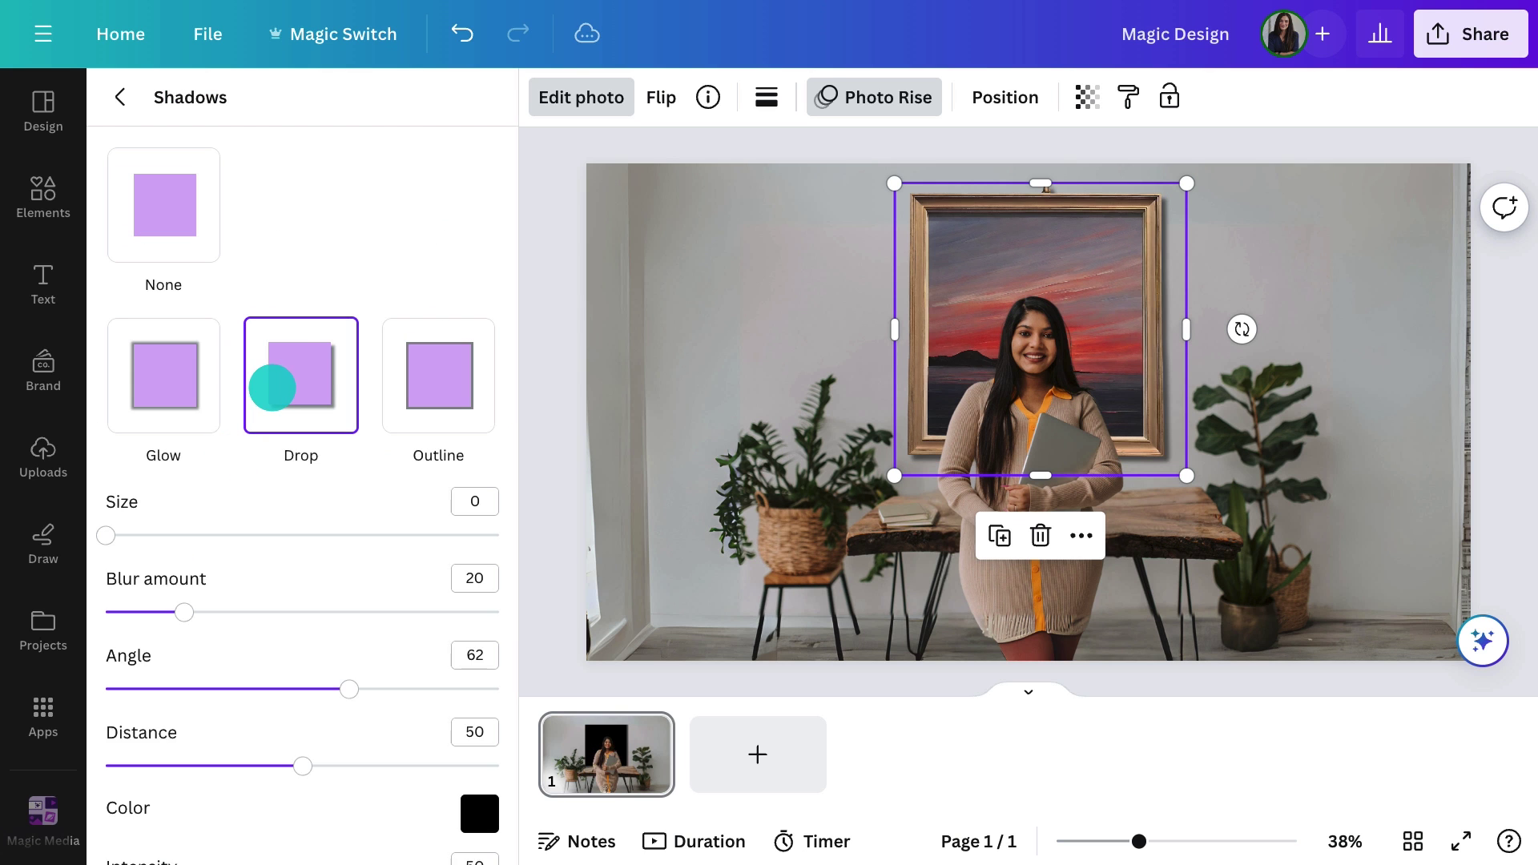
{"action": "left_click", "coordinate": [526, 238]}
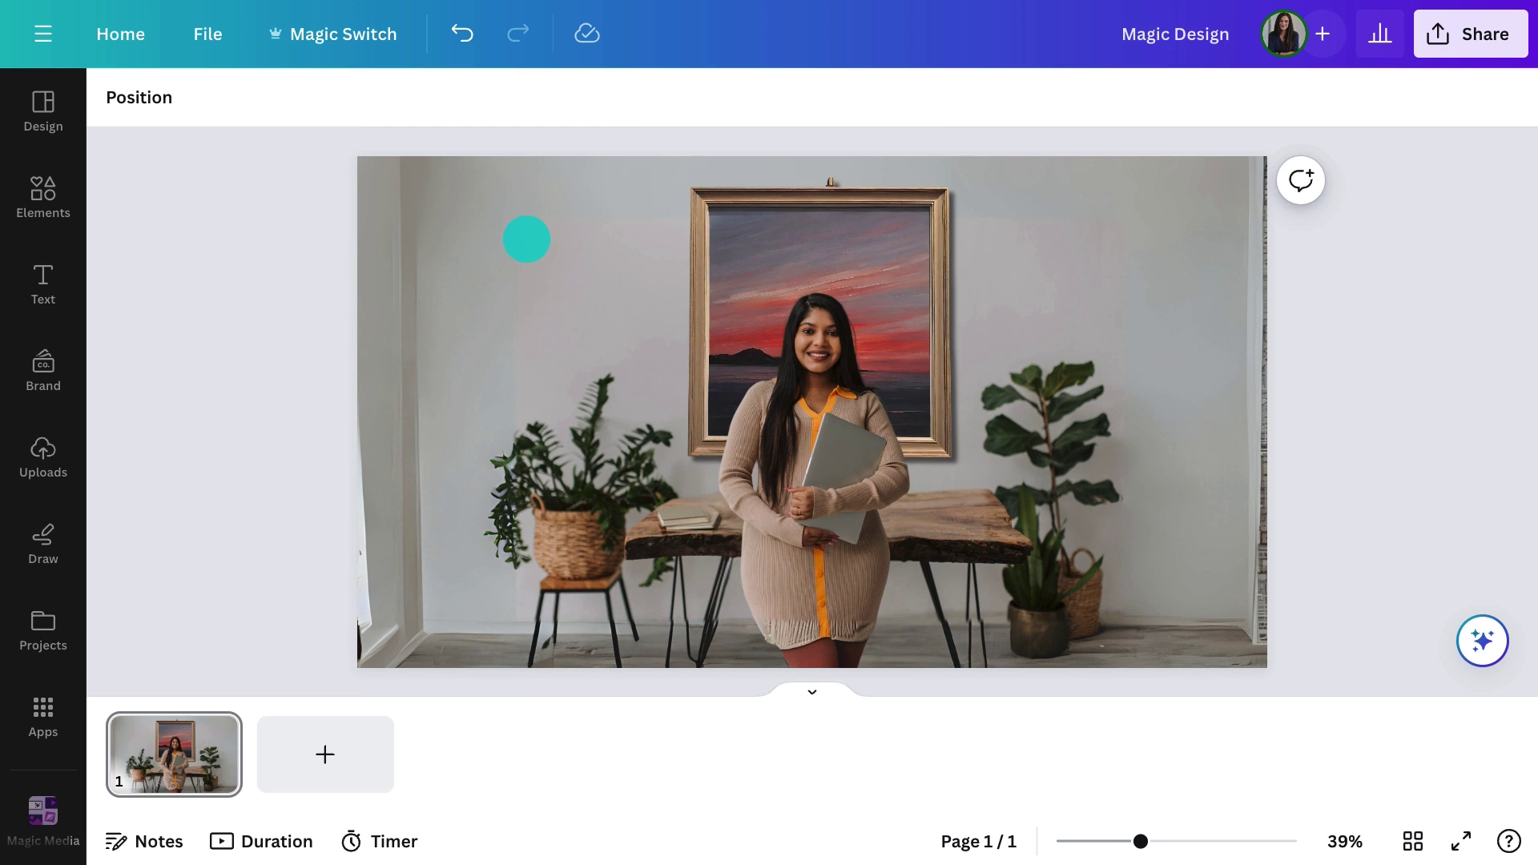